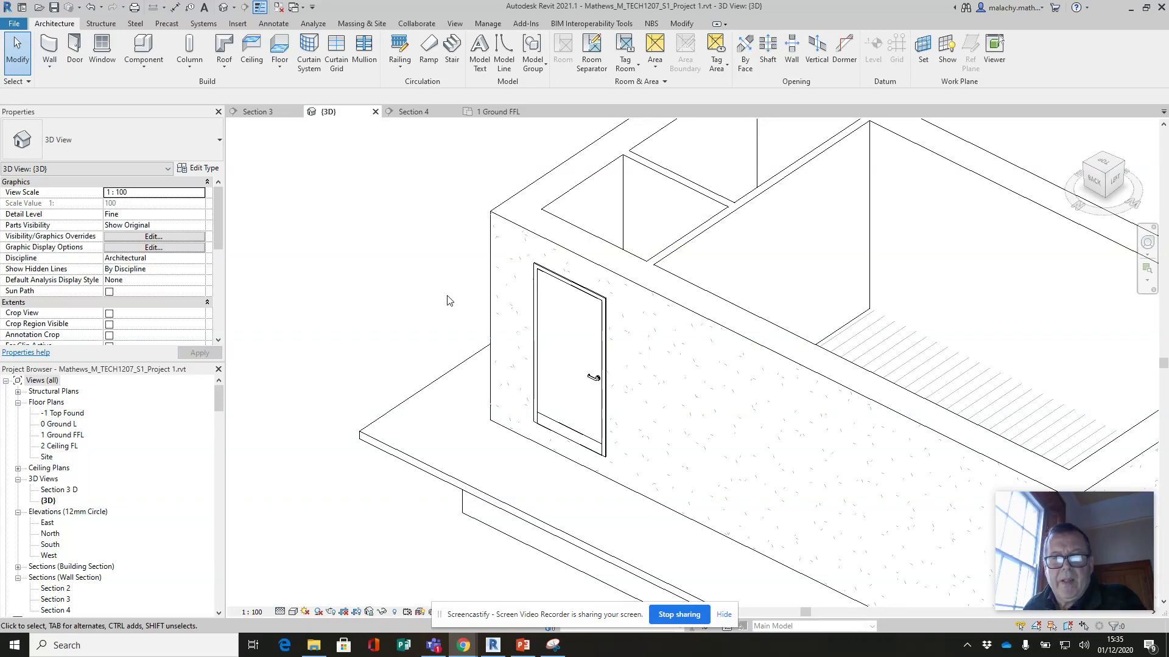
- On the 1 Ground FFL plan, check the entrance door's type, leaving it unchanged and swinging outward
{"action": "left_click", "coordinate": [490, 112]}
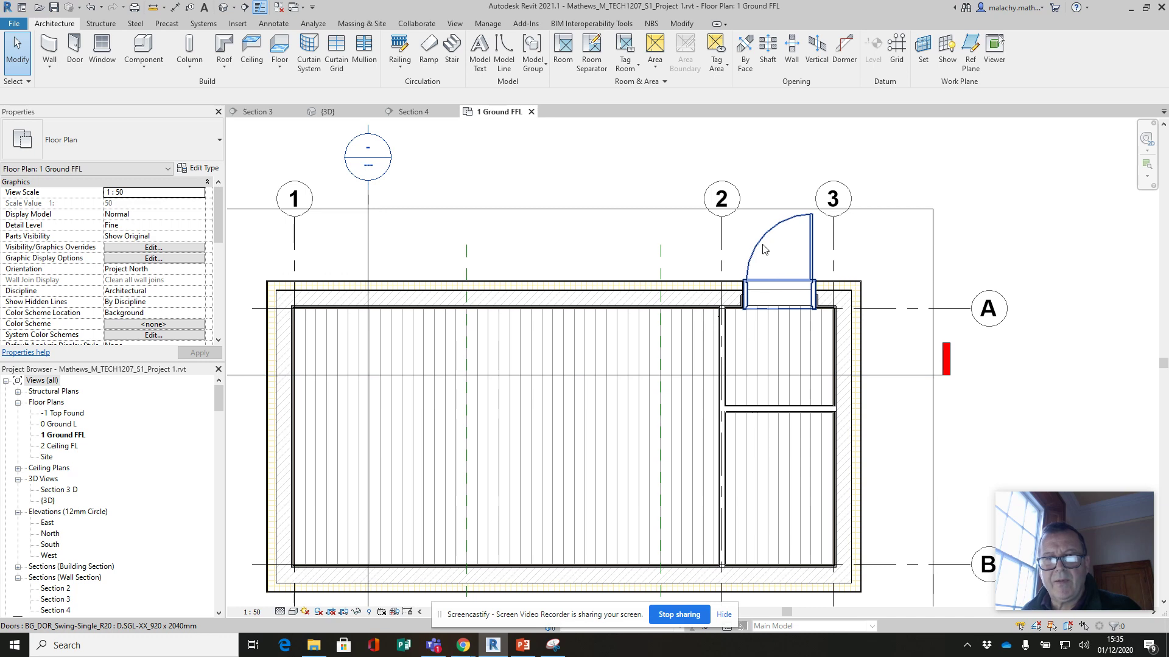
{"action": "left_click", "coordinate": [774, 275]}
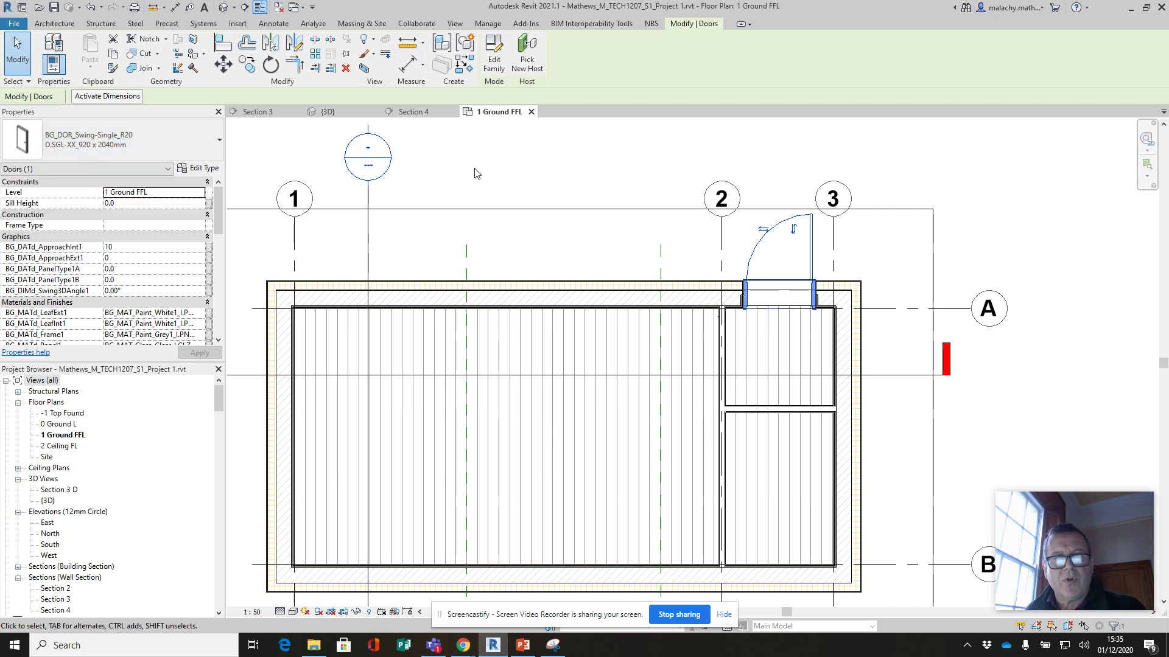
{"action": "left_click", "coordinate": [205, 140]}
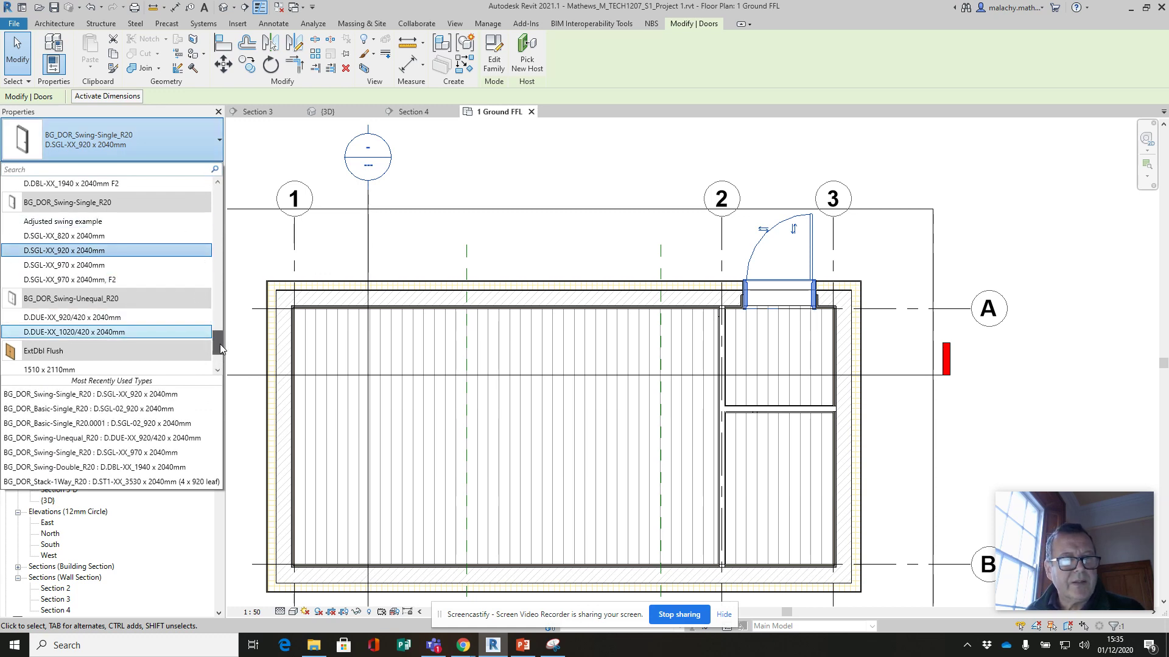
{"action": "left_click_drag", "start_coordinate": [221, 344], "coordinate": [222, 341]}
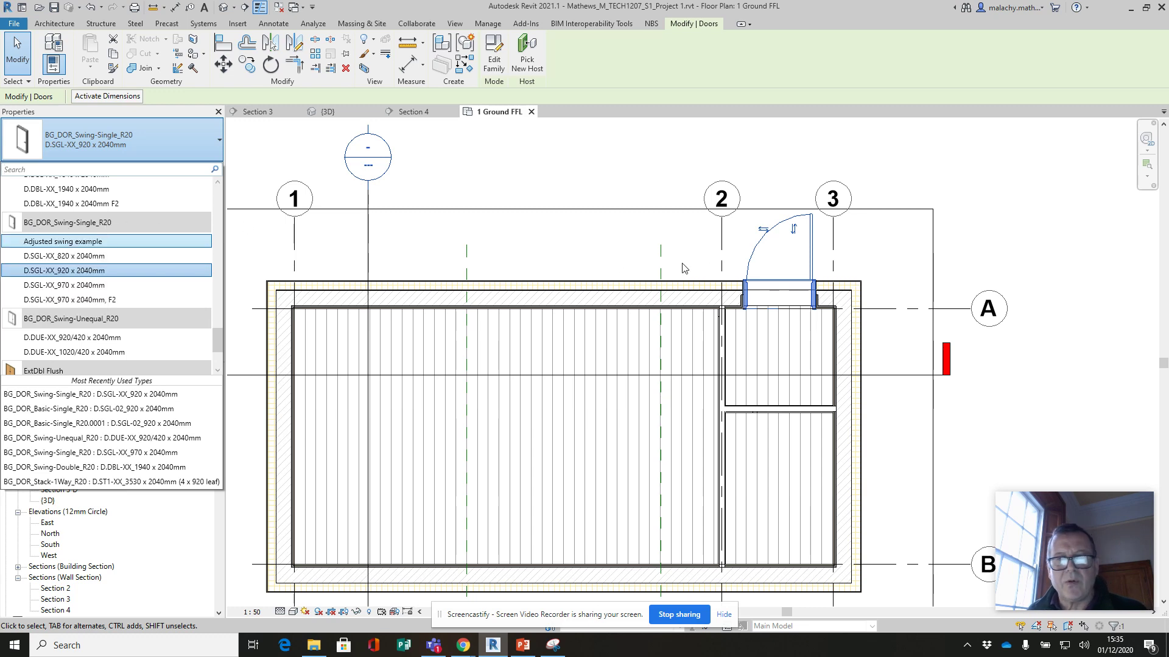
{"action": "left_click", "coordinate": [792, 236]}
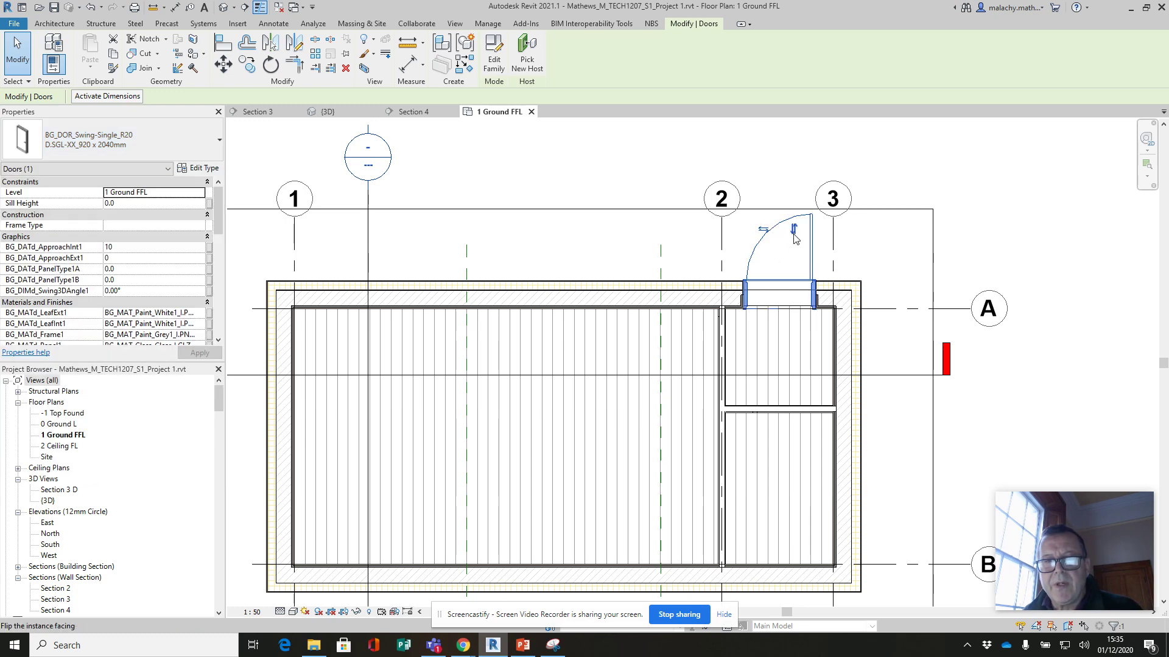
{"action": "left_click", "coordinate": [794, 232]}
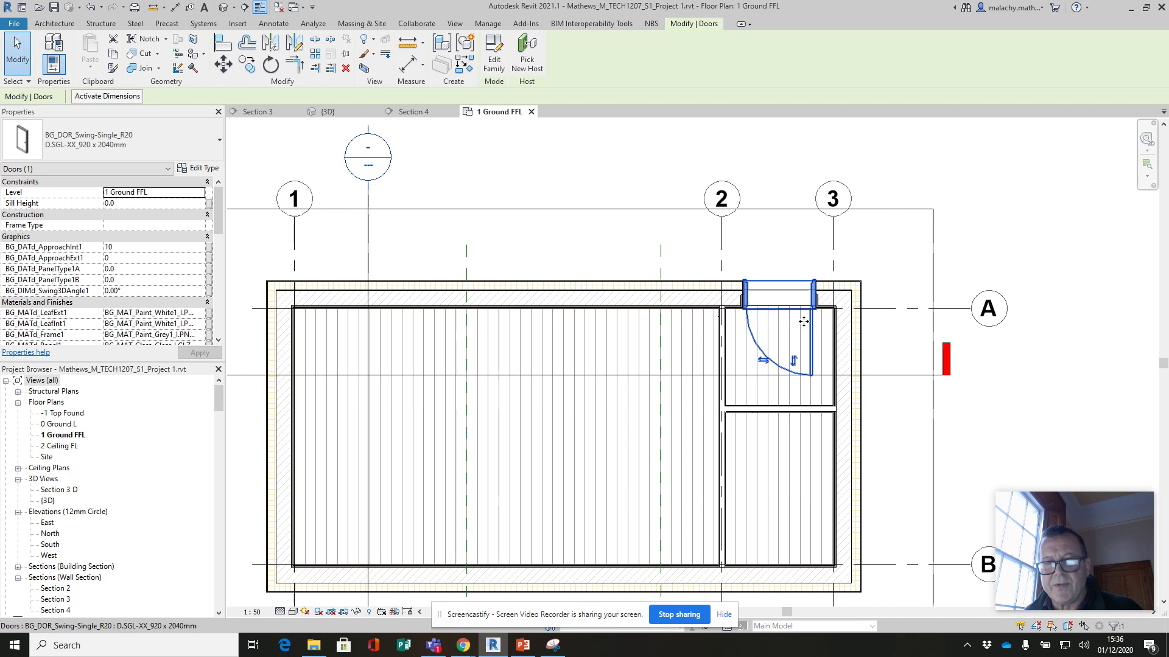
{"action": "left_click", "coordinate": [794, 363]}
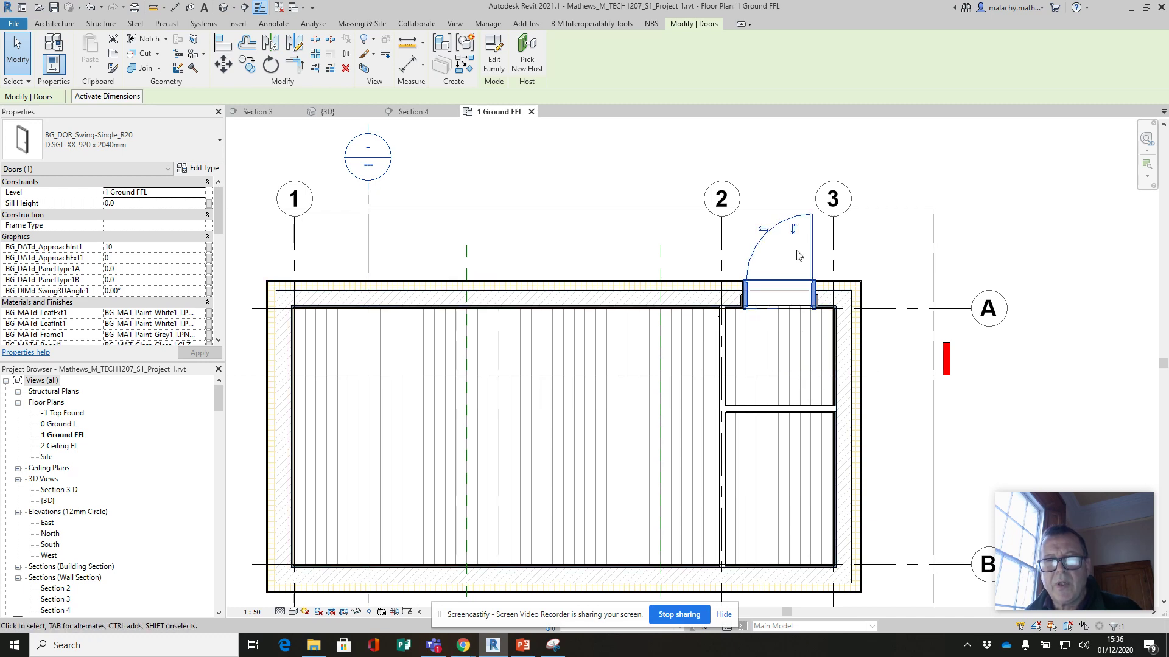
- In the 3D view, set the entrance door's BG_DATd_PanelType1A to 51 for a glazed panel
{"action": "left_click", "coordinate": [872, 250]}
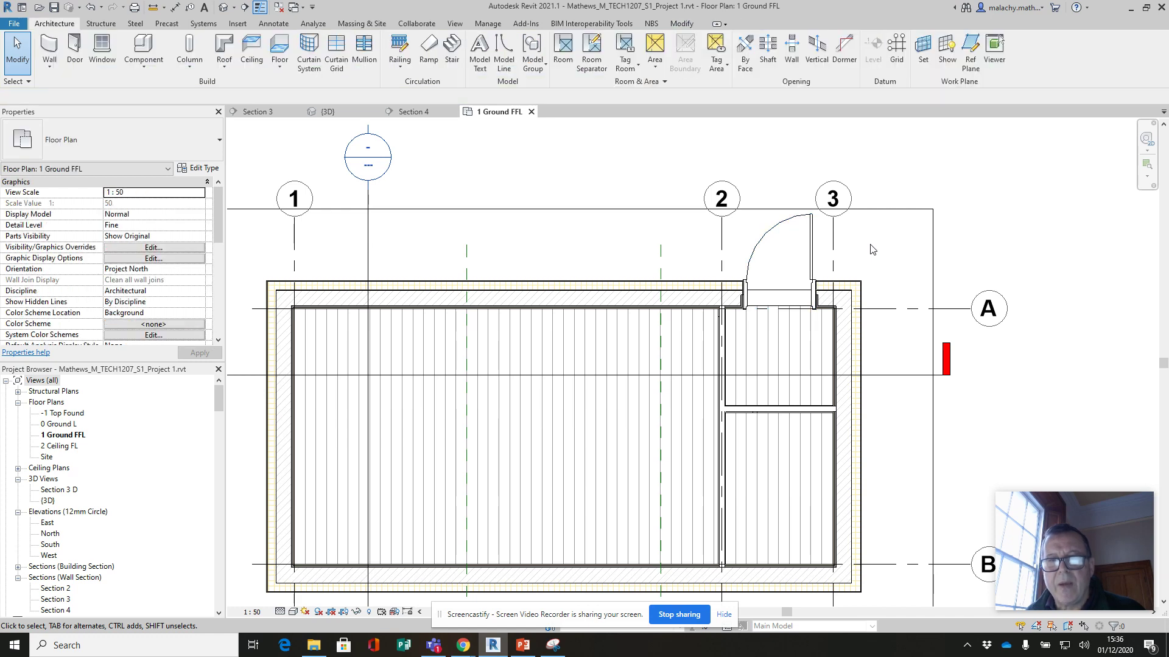
{"action": "left_click", "coordinate": [348, 113]}
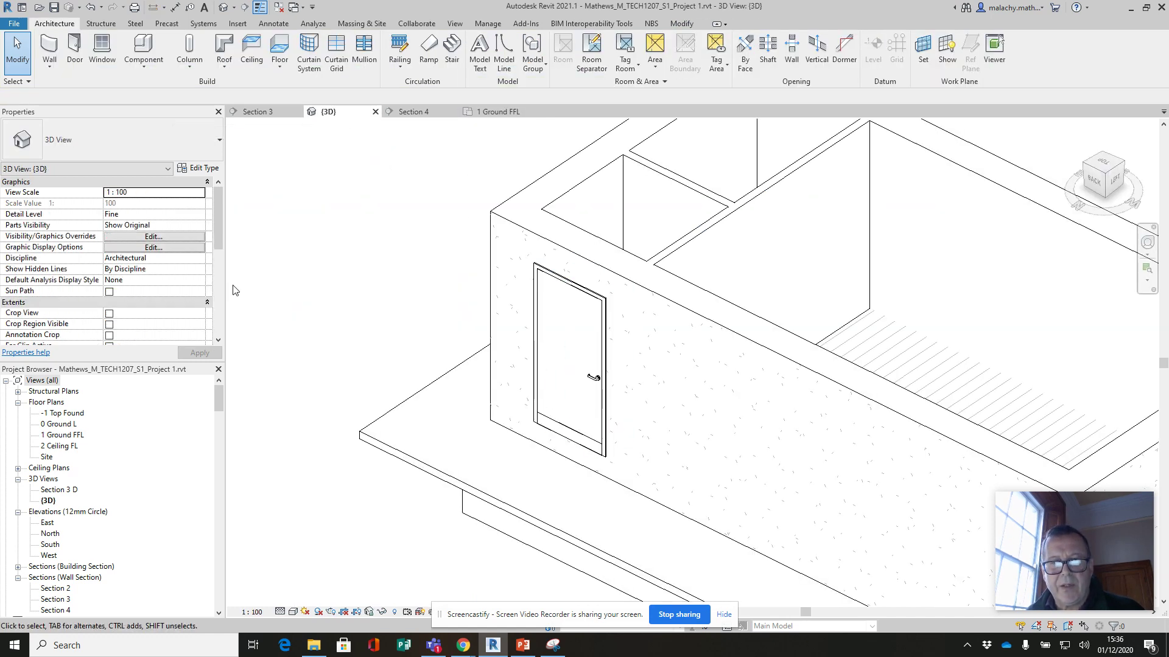
{"action": "left_click", "coordinate": [543, 366]}
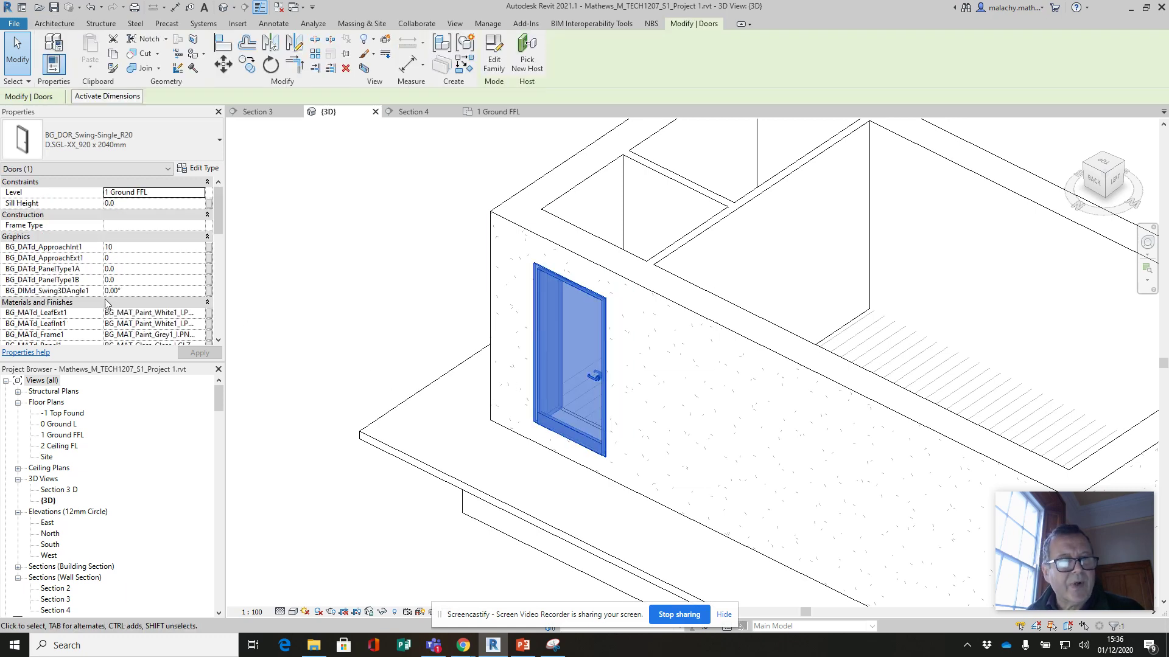
{"action": "left_click", "coordinate": [126, 272]}
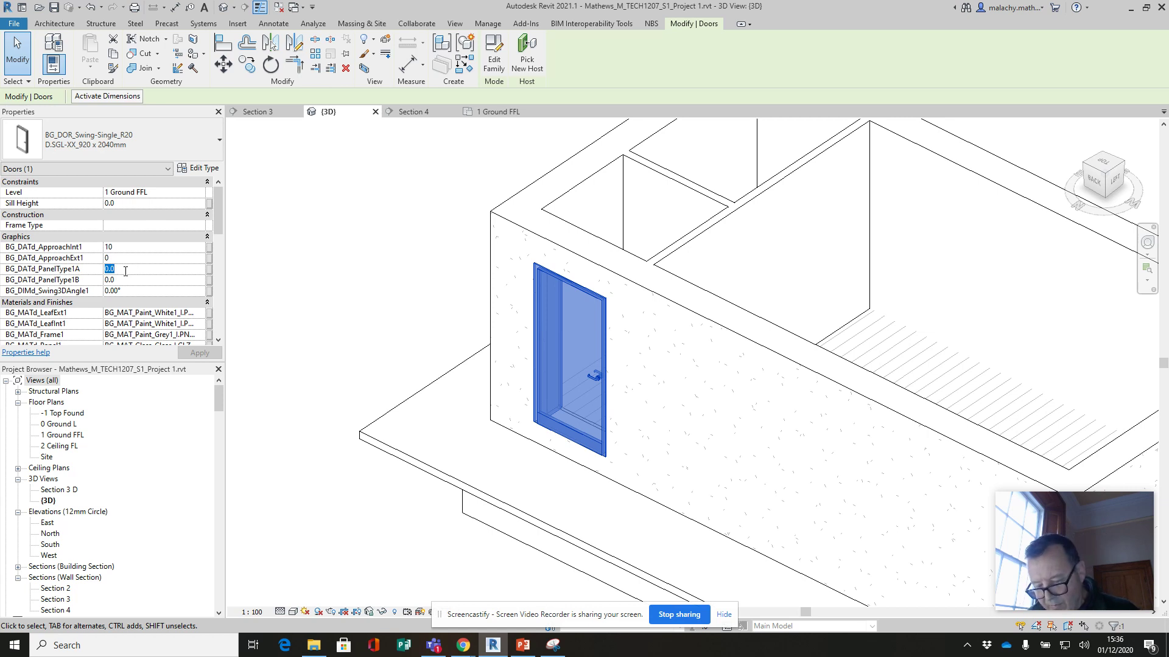
{"action": "type", "text": "51"}
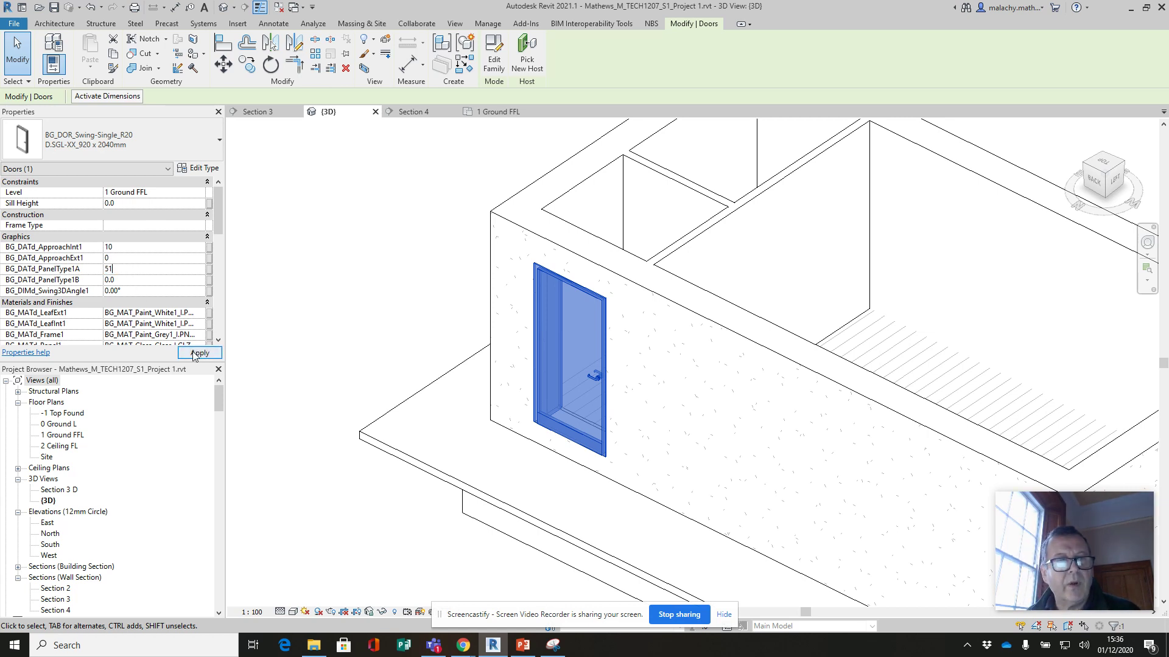
{"action": "left_click", "coordinate": [193, 355]}
{"action": "left_click", "coordinate": [295, 327]}
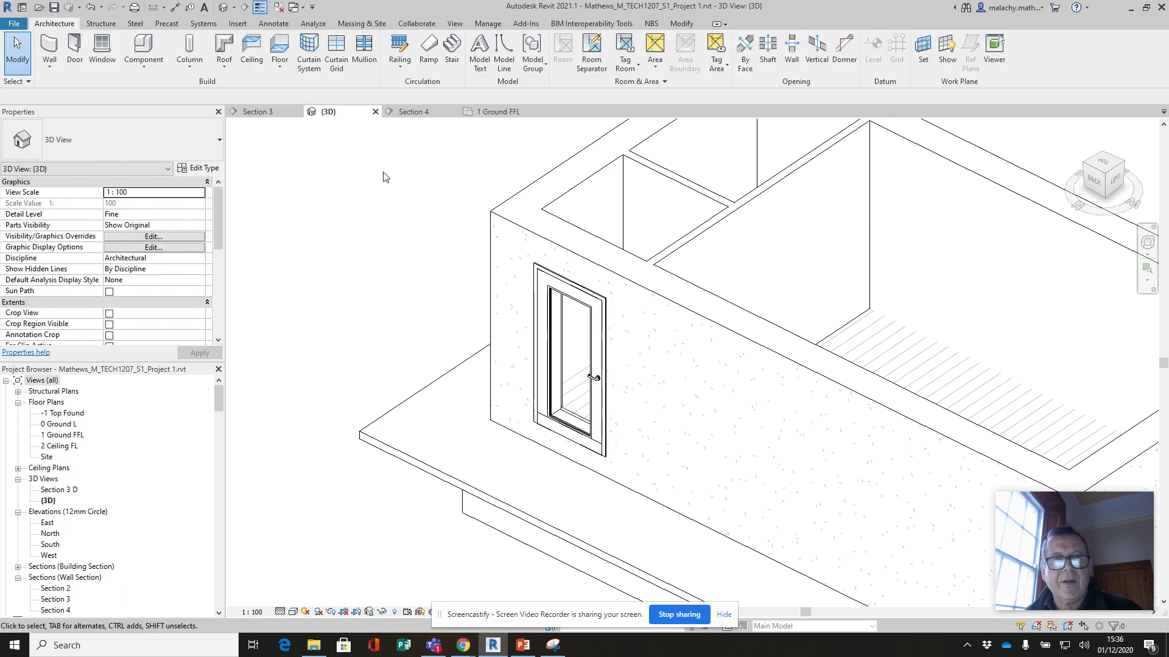
- Place a 920 x 2040mm single door in the partition wall along grid 2, then view it in 3D
{"action": "left_click", "coordinate": [498, 113]}
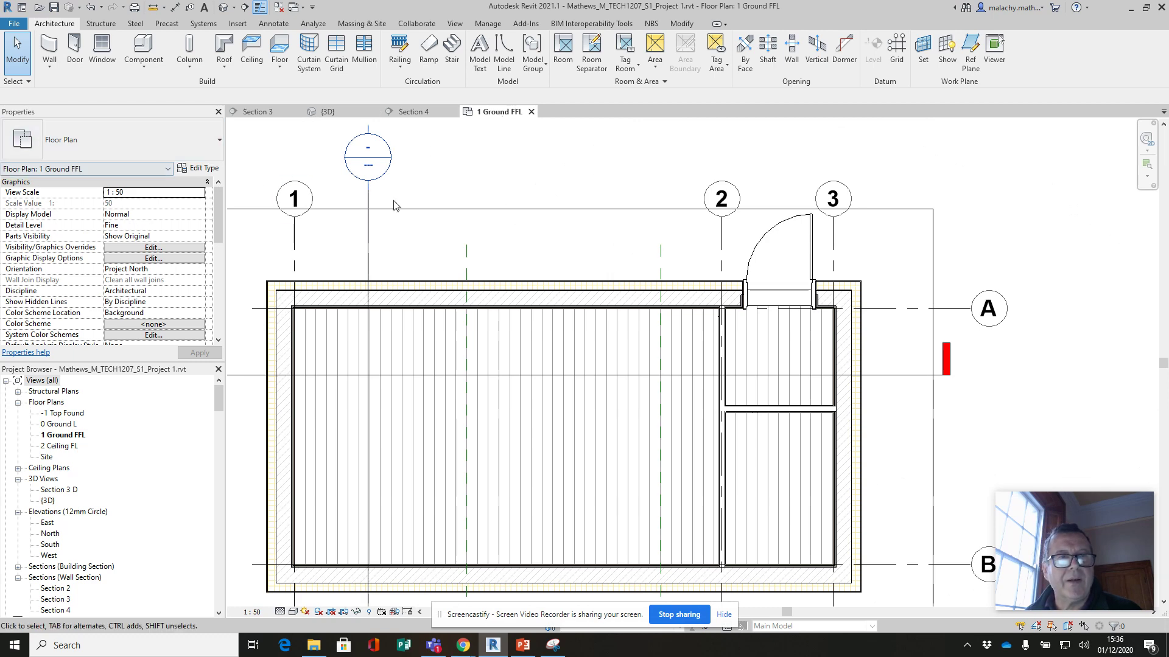
{"action": "left_click", "coordinate": [76, 61]}
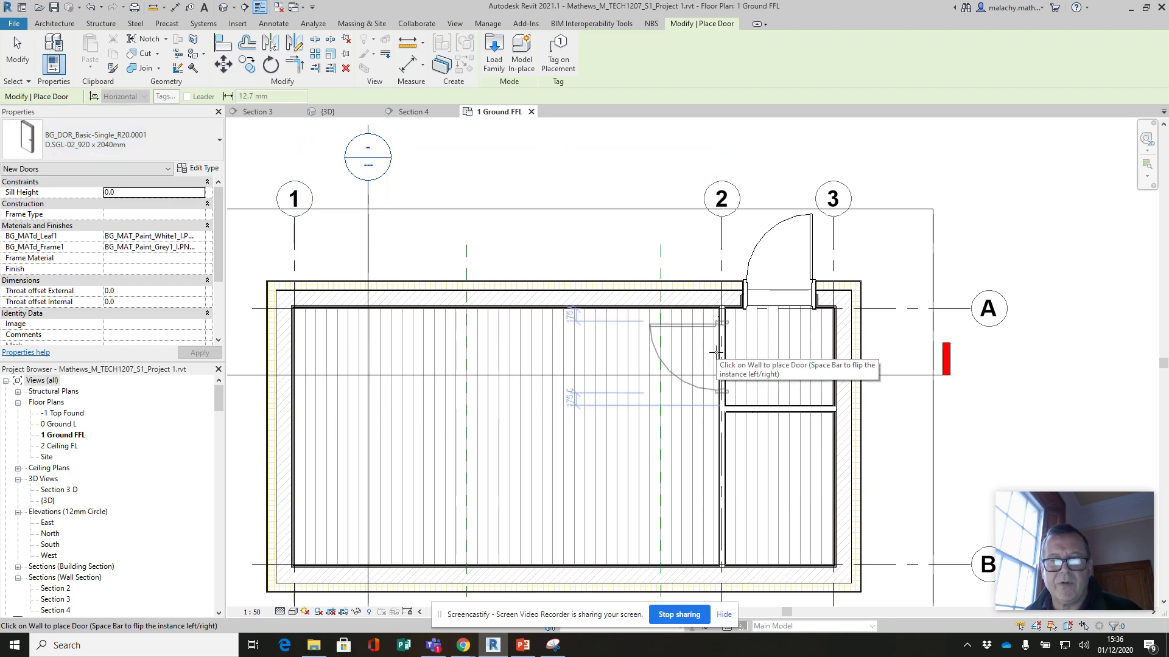
{"action": "left_click", "coordinate": [716, 352]}
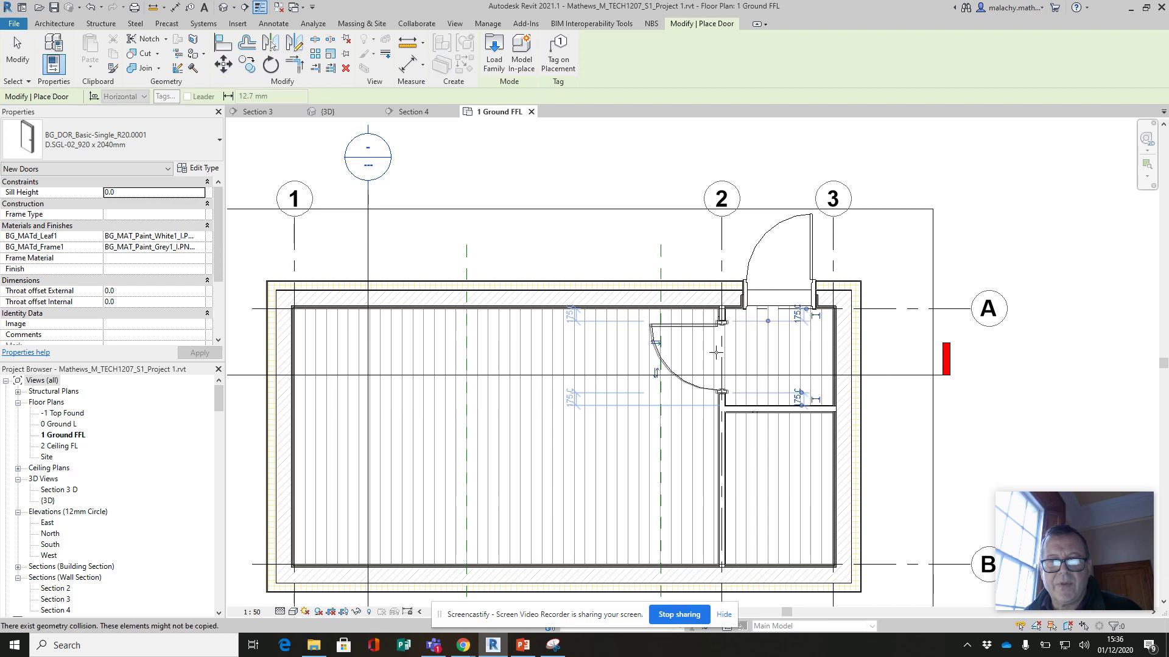
{"action": "key", "text": "Escape"}
{"action": "key", "text": "Escape"}
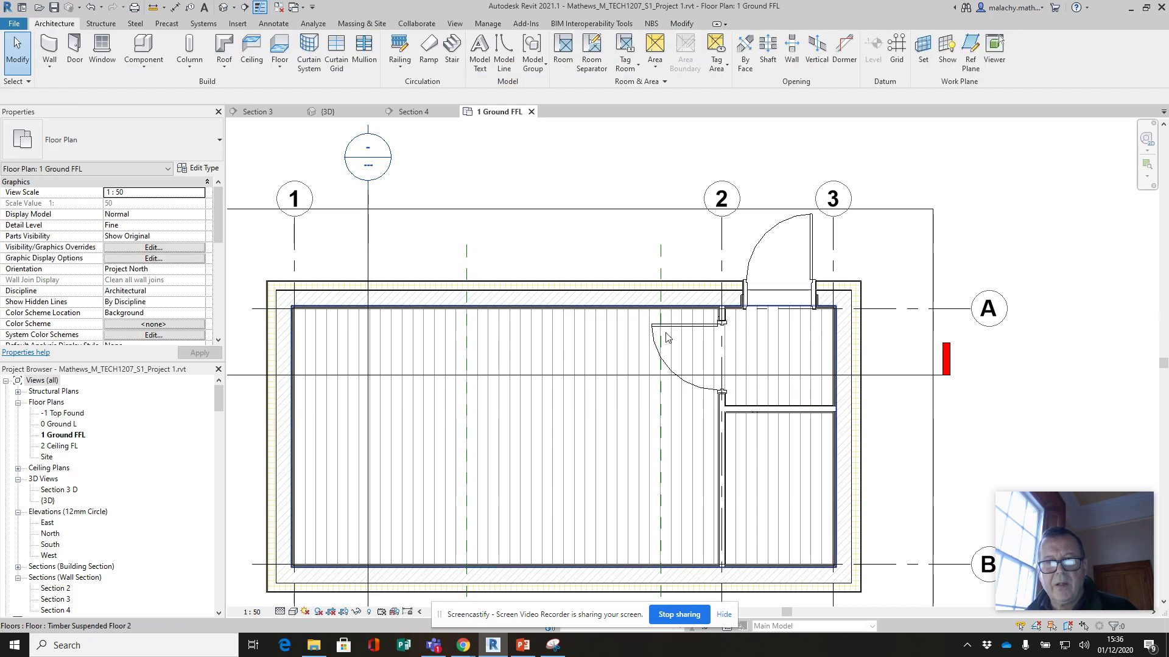
{"action": "left_click", "coordinate": [328, 111]}
- Change the grid 2 internal door to the BG_DOR_Swing-Single_R20 D.SGL-XX_920 x 2040mm type
{"action": "mouse_move", "coordinate": [860, 345]}
{"action": "middle_mouse_down", "text": "shift"}
{"action": "mouse_move", "coordinate": [838, 383]}
{"action": "mouse_move", "coordinate": [668, 373]}
{"action": "mouse_move", "coordinate": [921, 284]}
{"action": "middle_mouse_up", "text": "shift"}
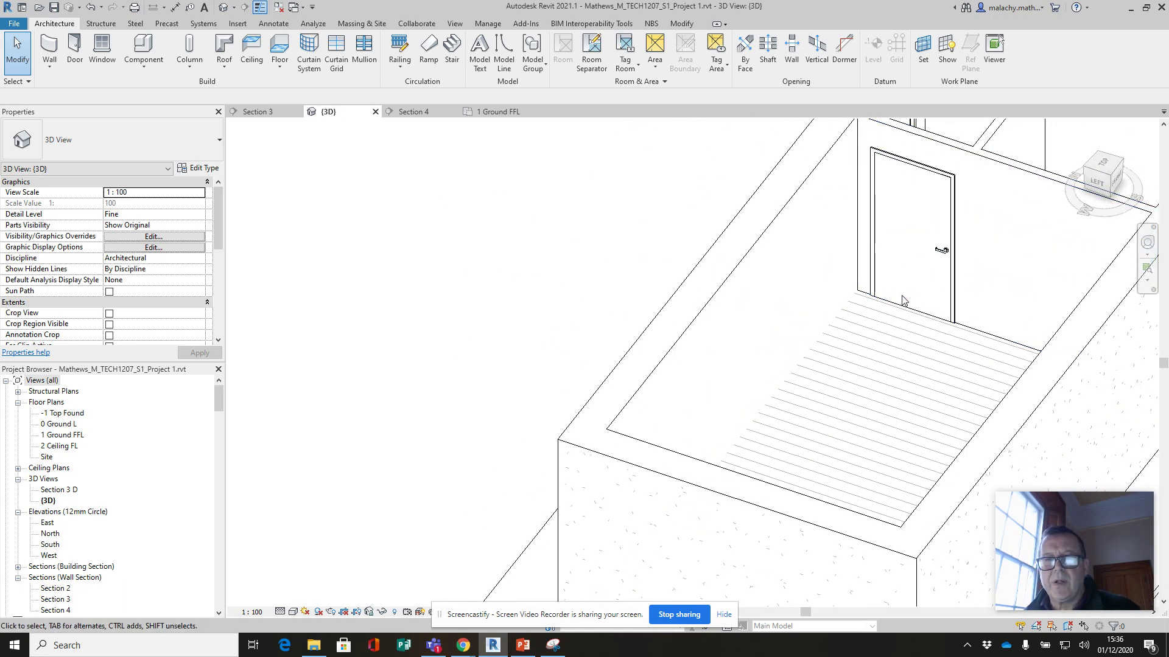
{"action": "left_click", "coordinate": [871, 264]}
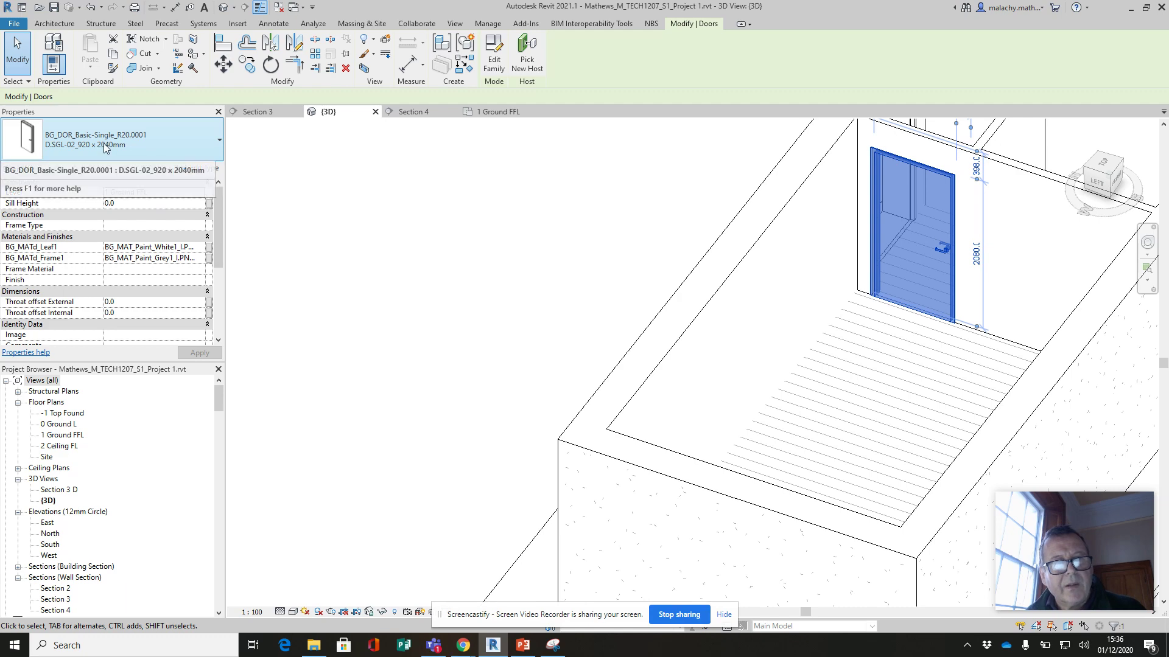
{"action": "left_click", "coordinate": [217, 140]}
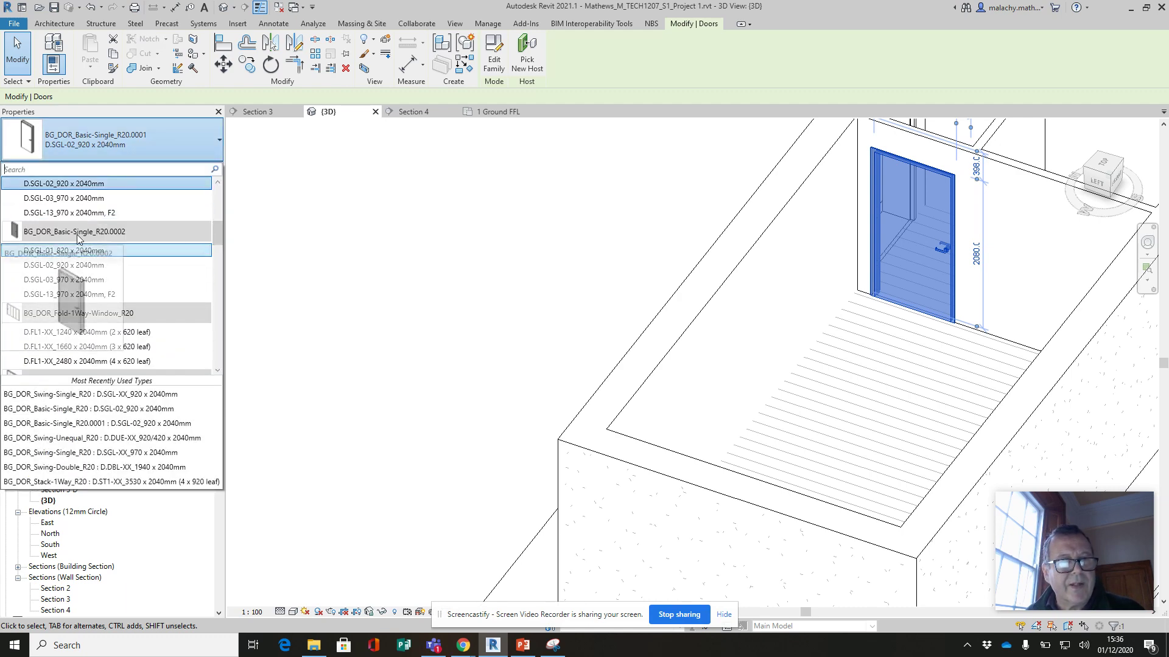
{"action": "left_click_drag", "start_coordinate": [217, 237], "coordinate": [221, 339]}
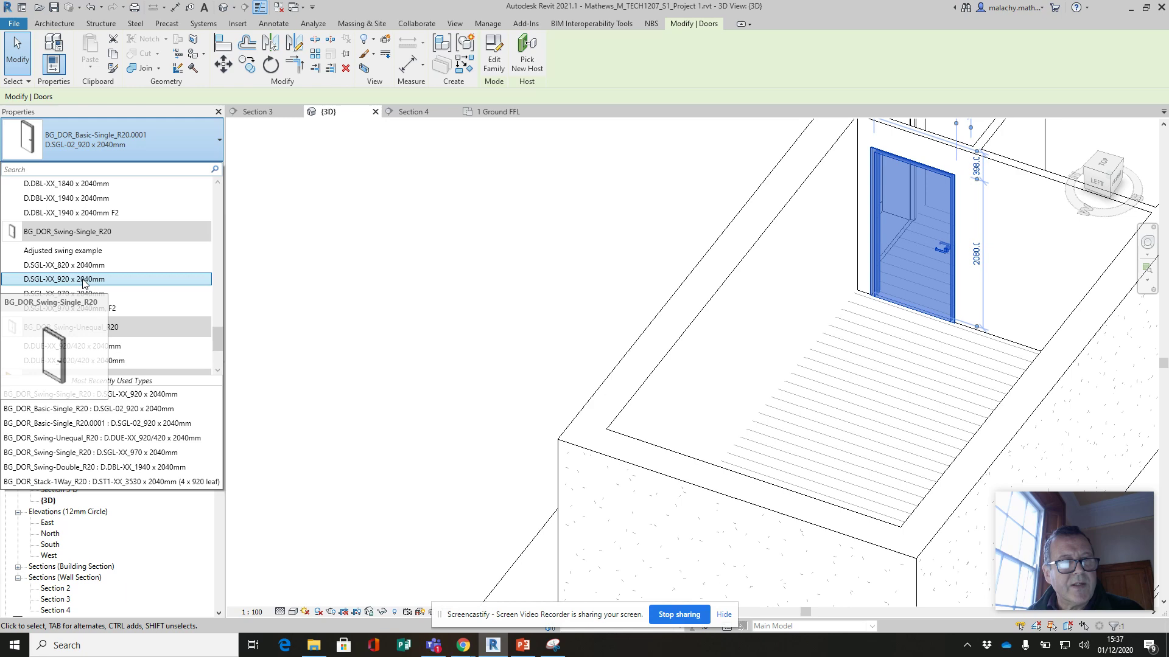
{"action": "left_click", "coordinate": [83, 280]}
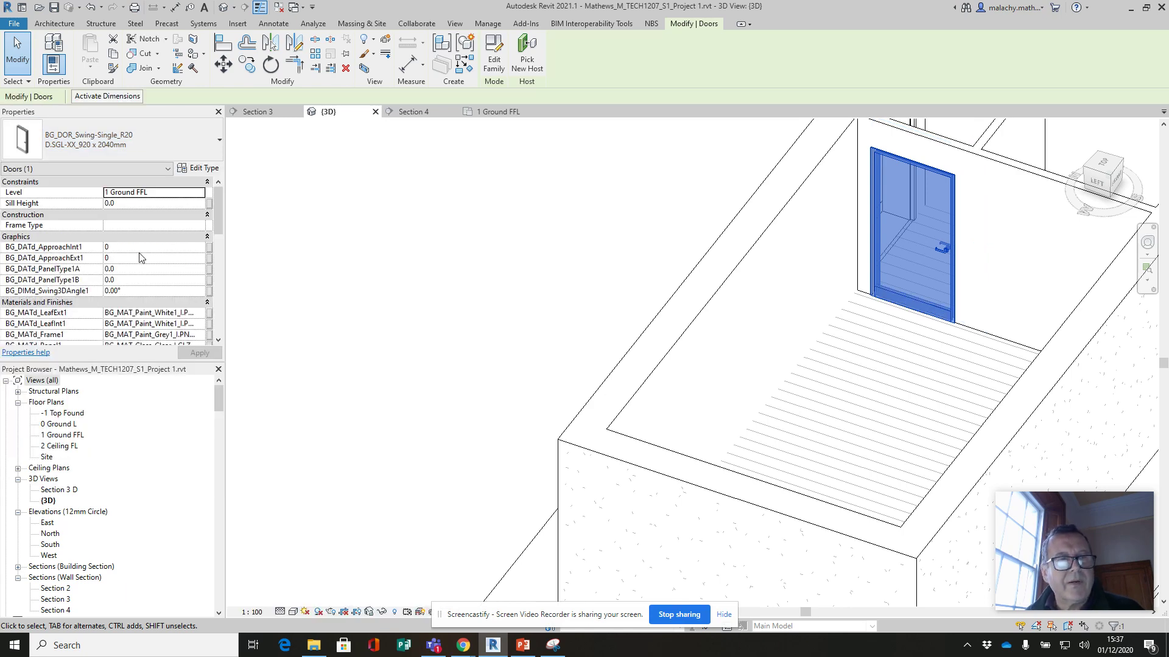
- Set the internal door's PanelType1A to 51 to give it a glazed panel
{"action": "left_click", "coordinate": [119, 270]}
{"action": "left_click", "coordinate": [78, 271]}
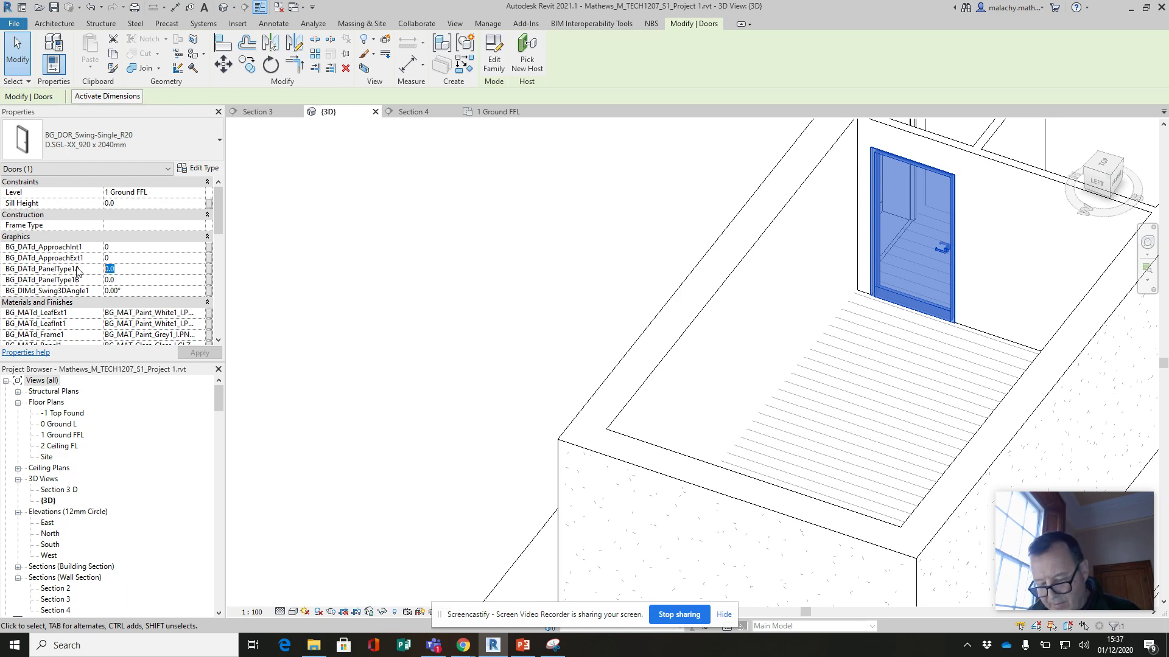
{"action": "type", "text": "51"}
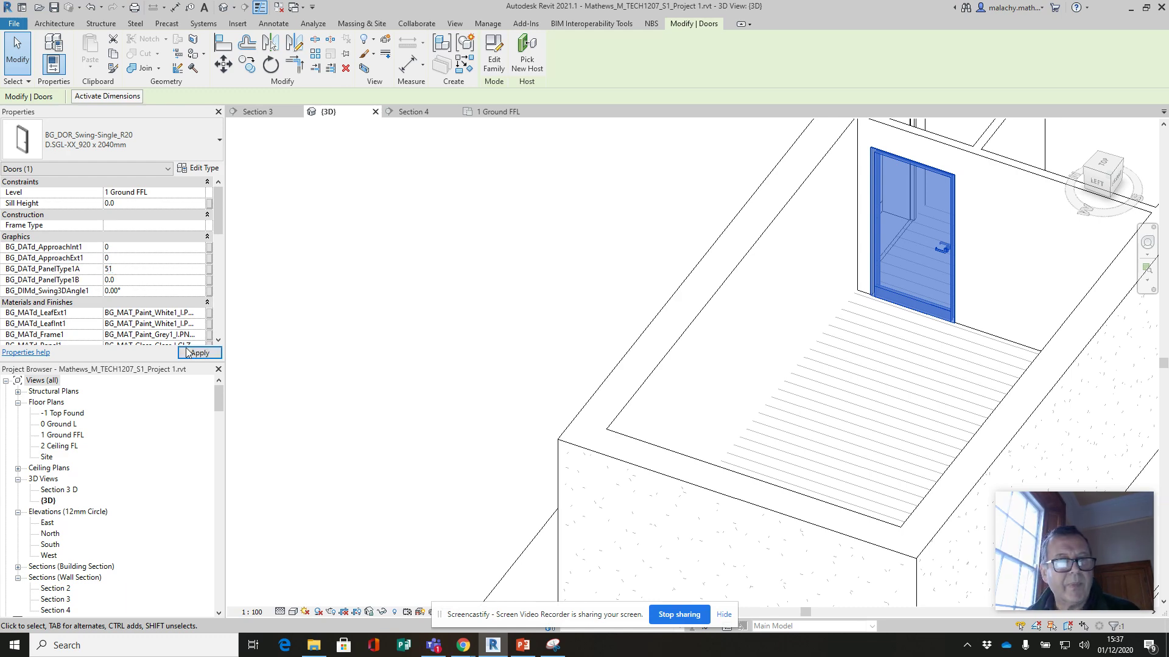
{"action": "left_click", "coordinate": [198, 353]}
- Place a D.SGL-XX_820 x 2040mm swing door in the cross partition, swinging into the lower room
{"action": "left_click", "coordinate": [343, 323]}
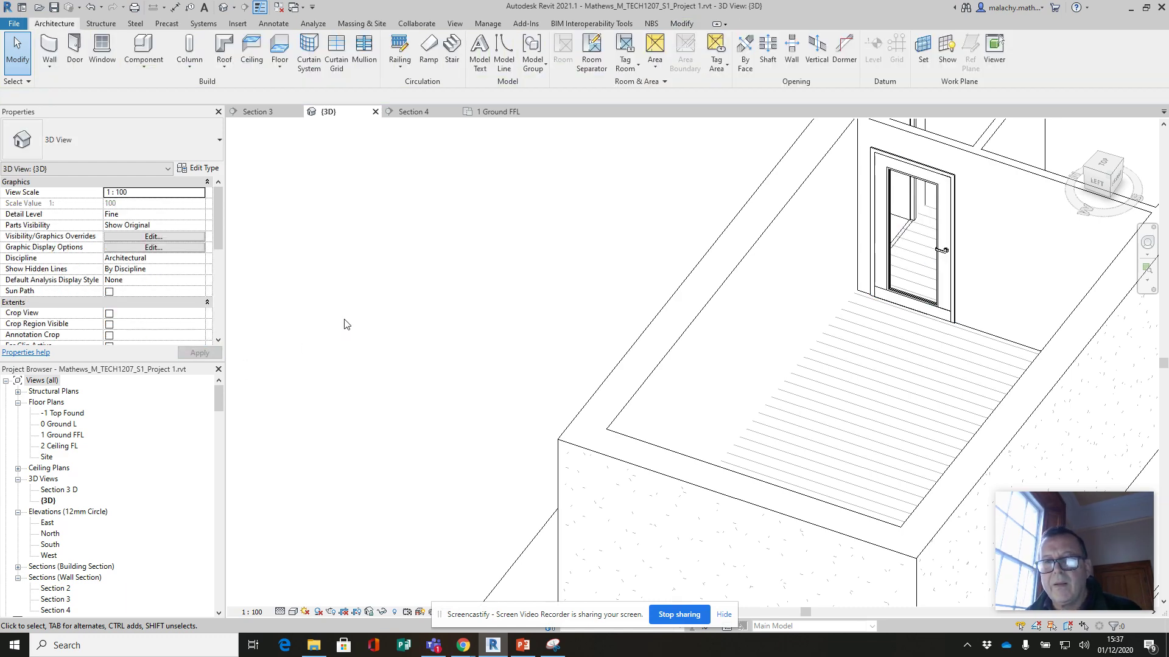
{"action": "scroll", "coordinate": [329, 353], "scroll_direction": "down", "scroll_amount": 3}
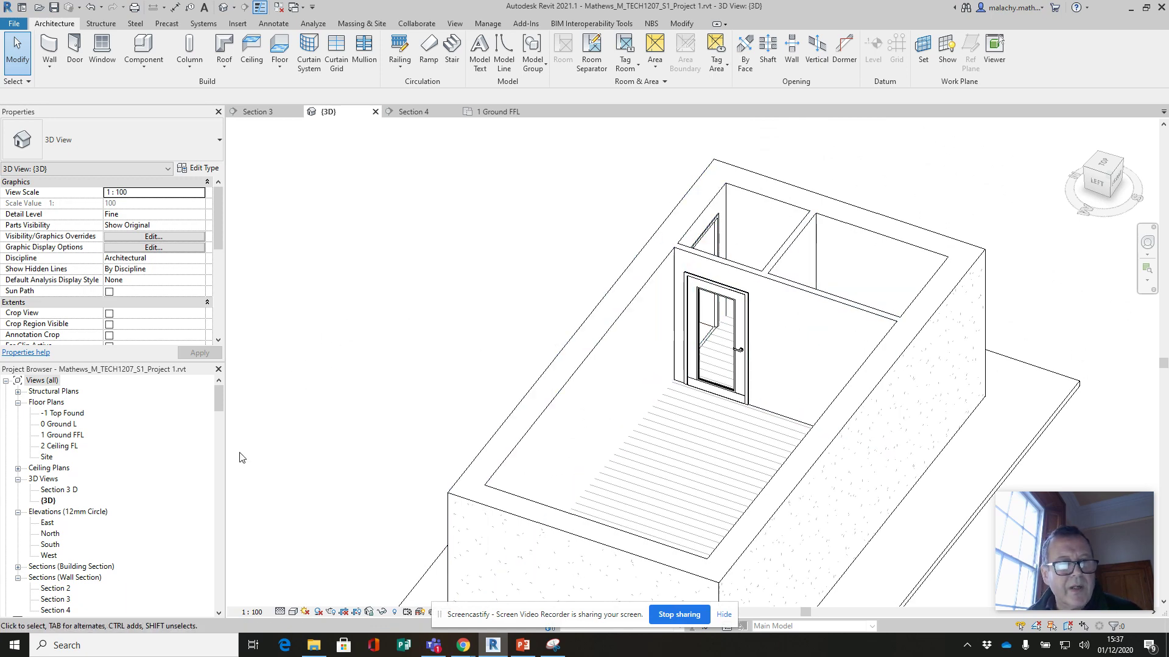
{"action": "left_click", "coordinate": [498, 111]}
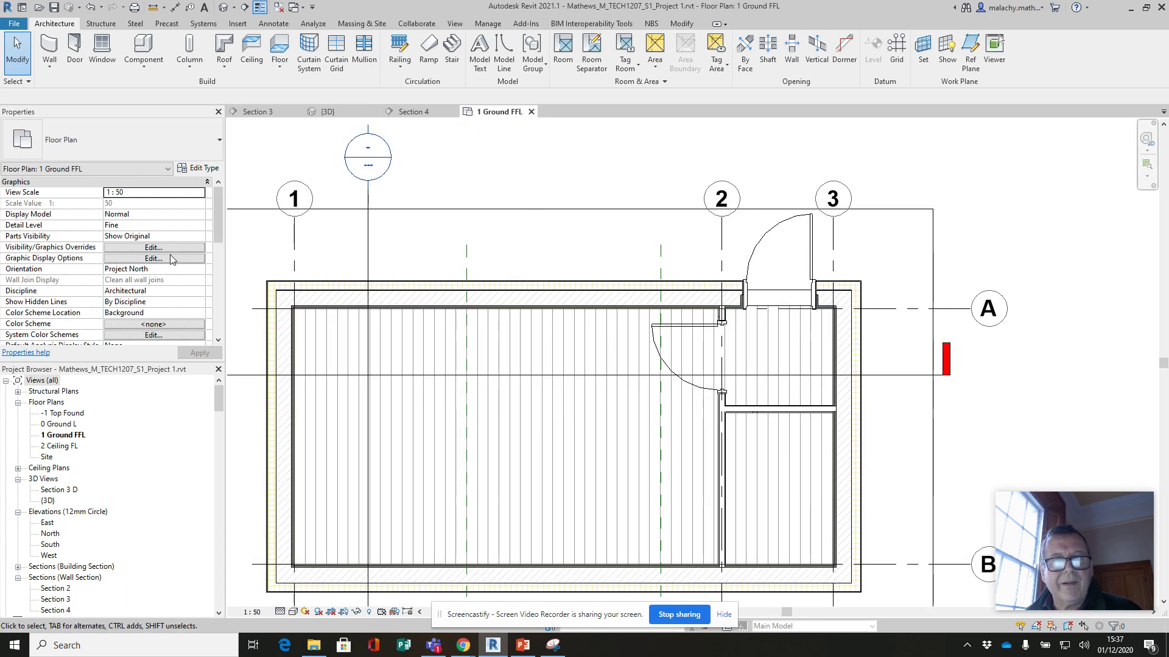
{"action": "left_click", "coordinate": [73, 60]}
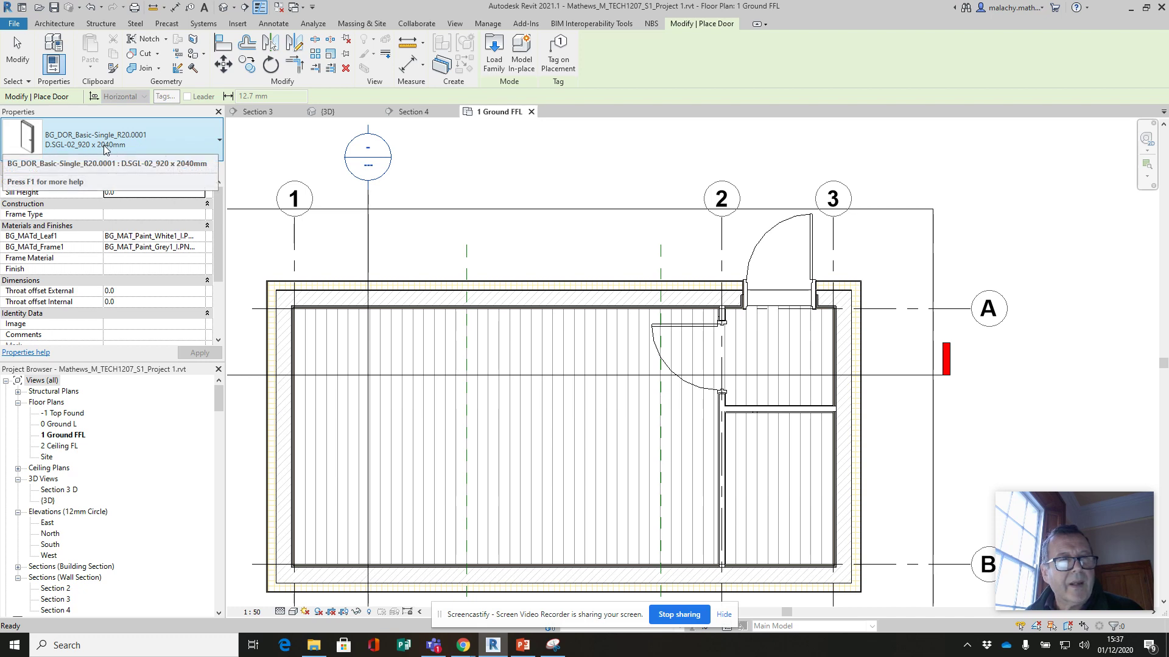
{"action": "left_click", "coordinate": [204, 148]}
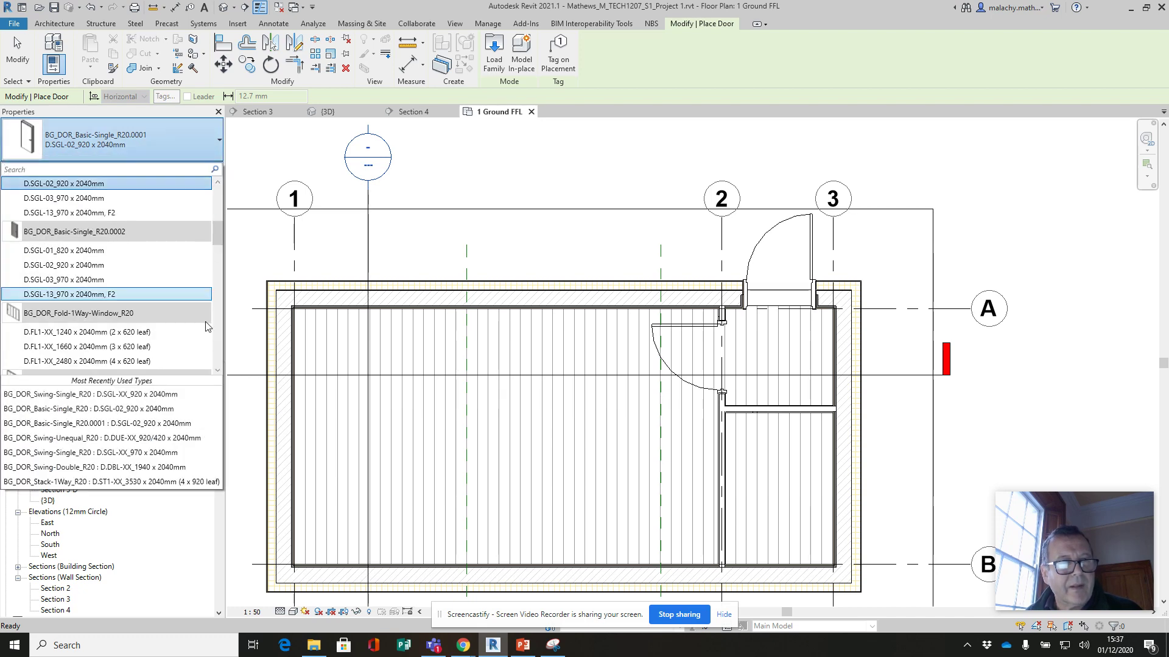
{"action": "left_click_drag", "start_coordinate": [214, 241], "coordinate": [221, 336]}
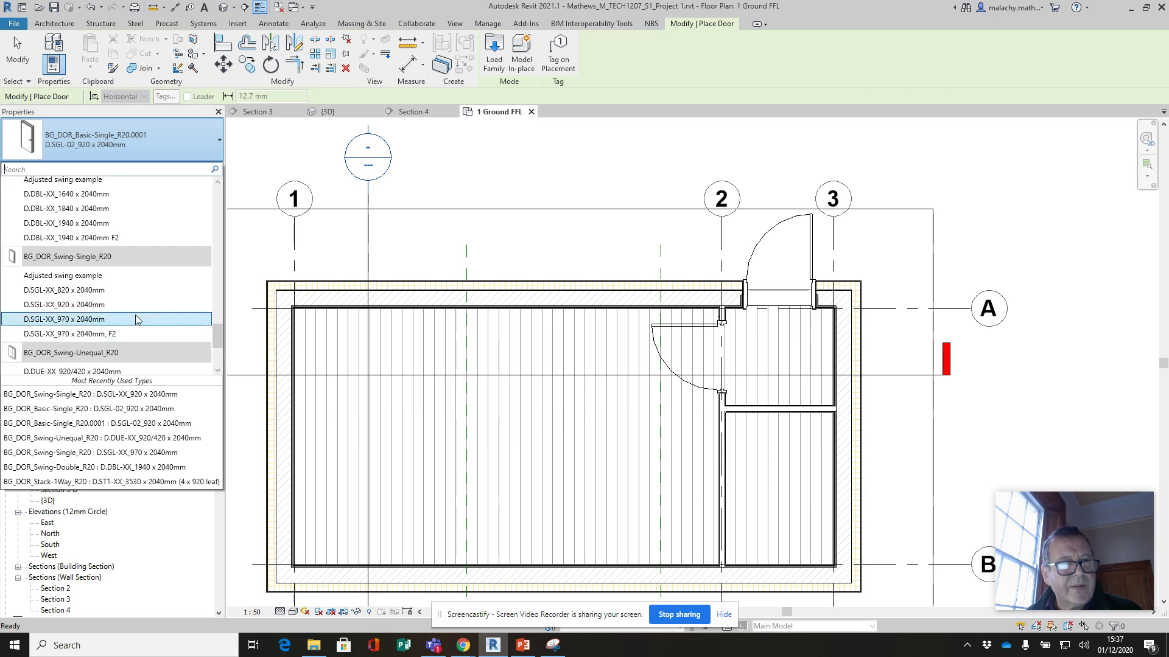
{"action": "left_click", "coordinate": [90, 291]}
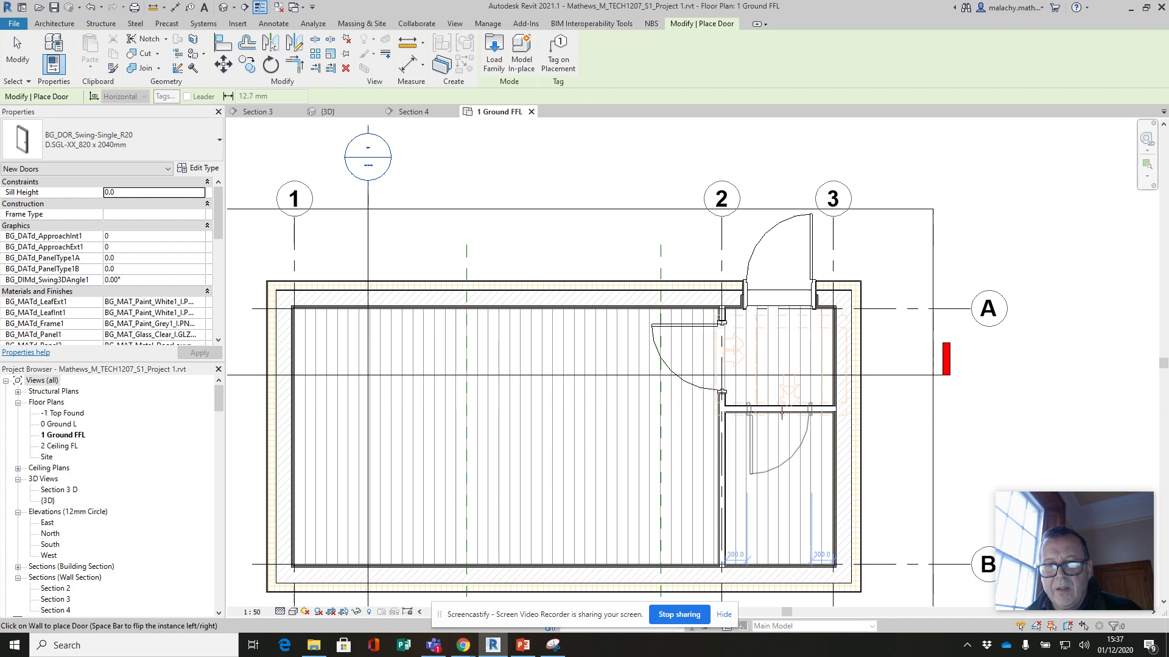
{"action": "left_click", "coordinate": [779, 433]}
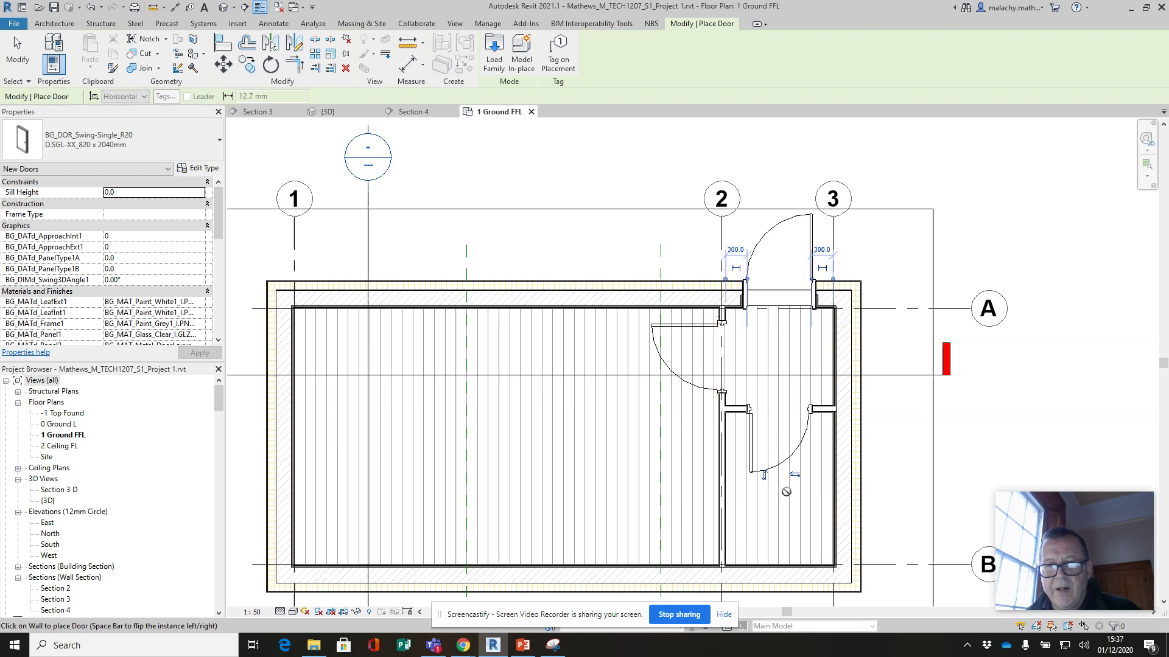
{"action": "left_click", "coordinate": [795, 474]}
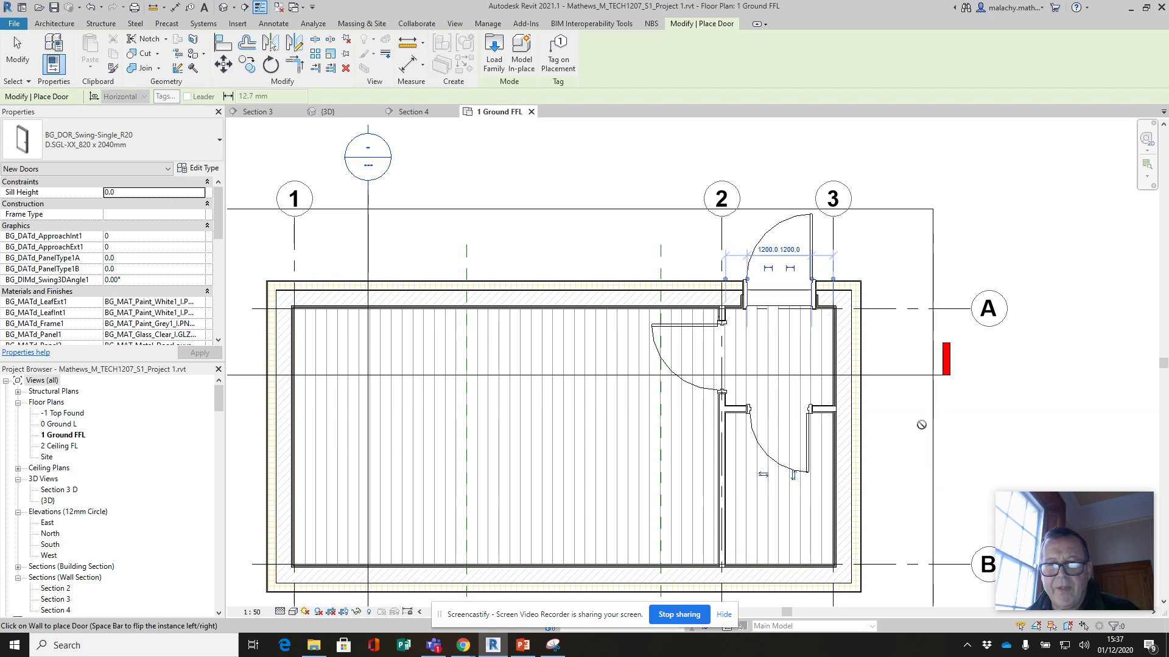
{"action": "key", "text": "Escape"}
{"action": "key", "text": "Escape"}
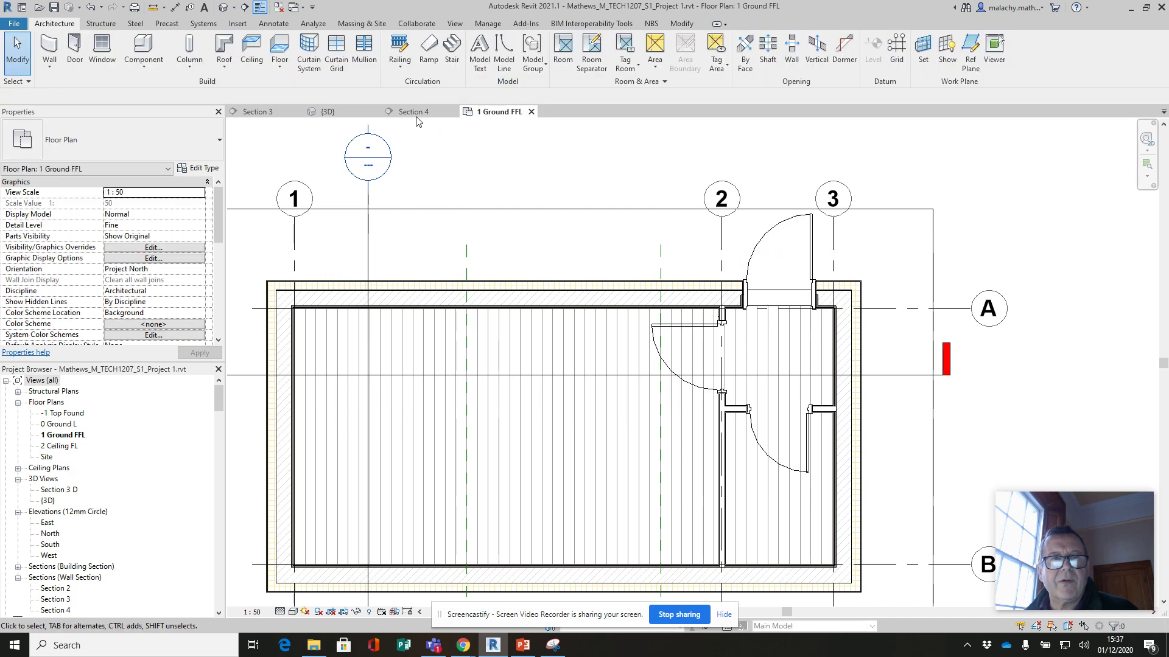
{"action": "left_click", "coordinate": [323, 112]}
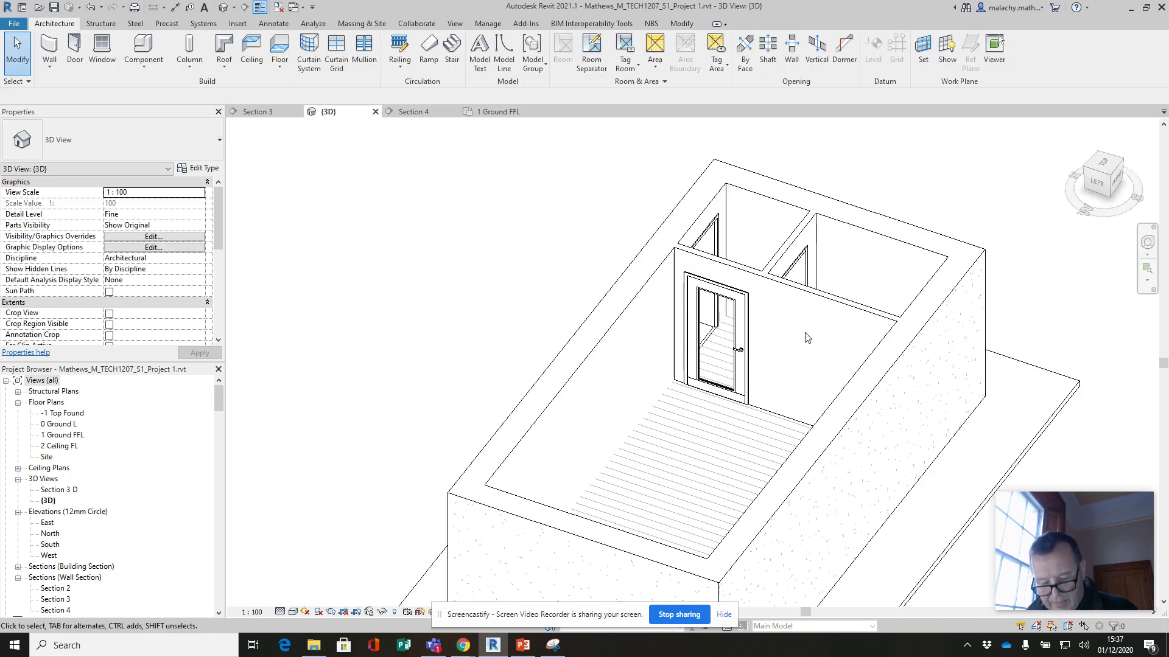
{"action": "mouse_move", "coordinate": [807, 338]}
{"action": "middle_mouse_down", "text": "shift"}
{"action": "mouse_move", "coordinate": [801, 465]}
{"action": "mouse_move", "coordinate": [714, 467]}
{"action": "mouse_move", "coordinate": [720, 485]}
{"action": "mouse_move", "coordinate": [738, 459]}
{"action": "mouse_move", "coordinate": [758, 346]}
{"action": "mouse_move", "coordinate": [655, 365]}
{"action": "mouse_move", "coordinate": [833, 338]}
{"action": "middle_mouse_up", "text": "shift"}
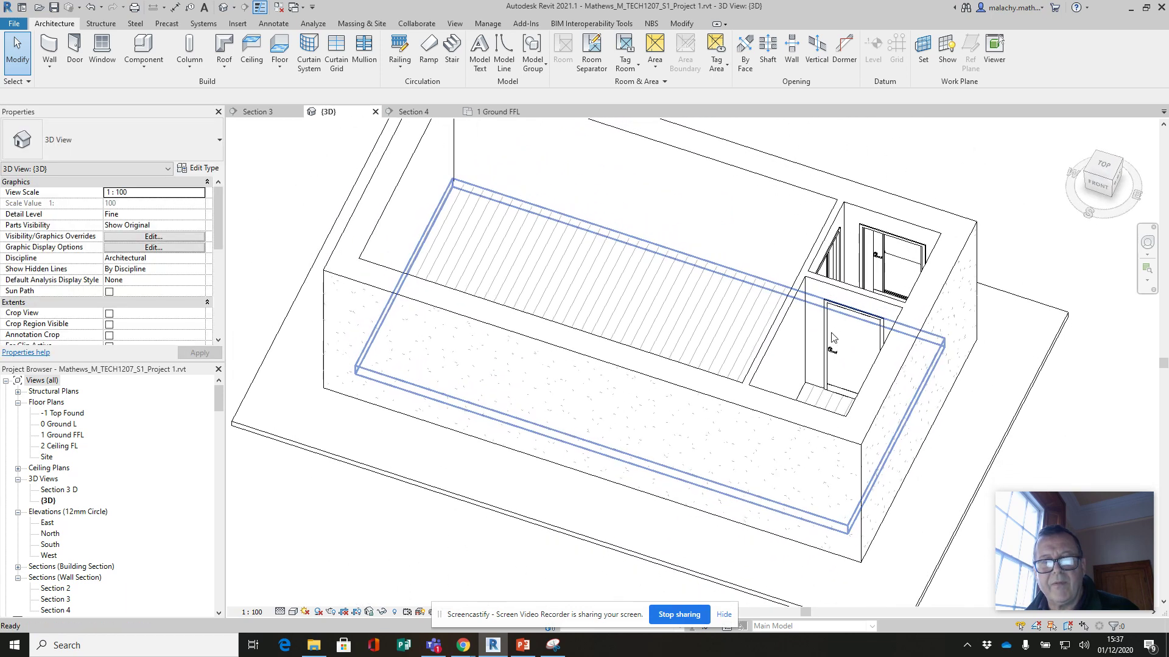
{"action": "middle_click_drag", "start_coordinate": [762, 344], "coordinate": [800, 431]}
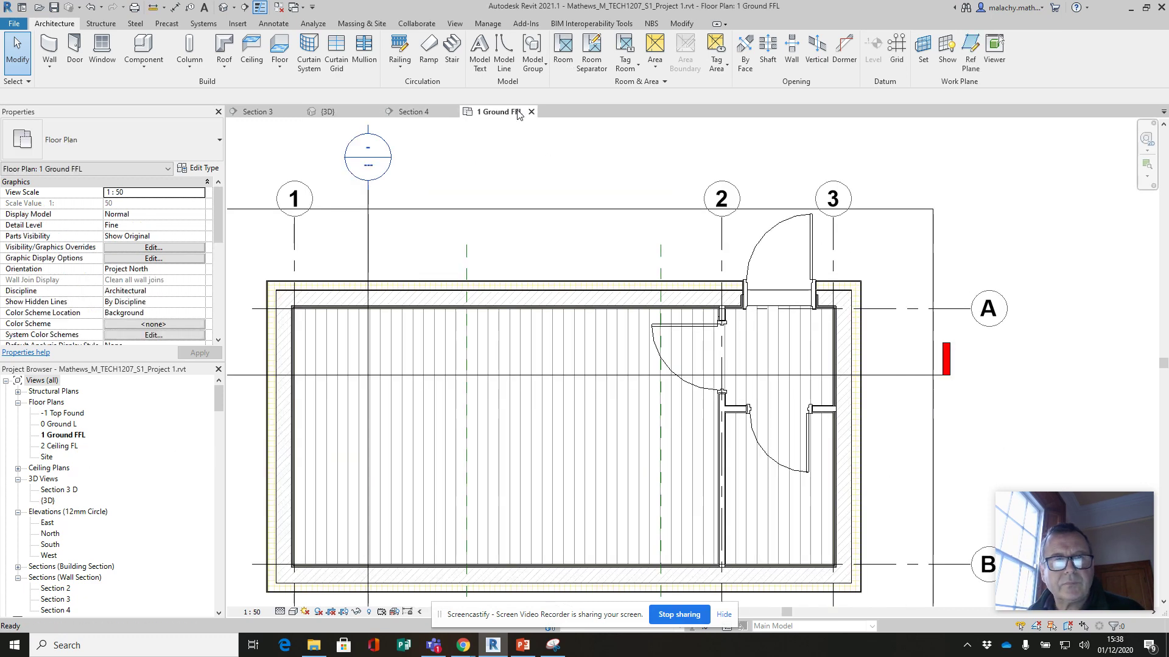
- Place a D.ST1-XX_2660 x 2040mm (3 x 920 leaf) stacking door in the grid A wall between grids 1 and 2
{"action": "left_click", "coordinate": [517, 111]}
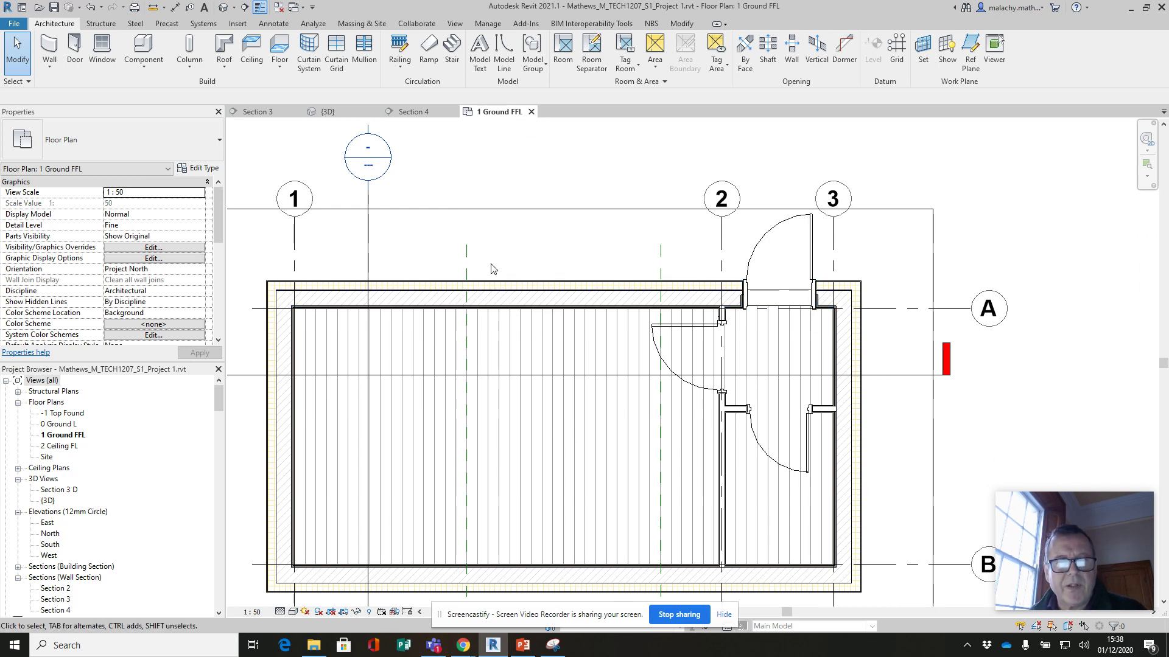
{"action": "left_click", "coordinate": [67, 69]}
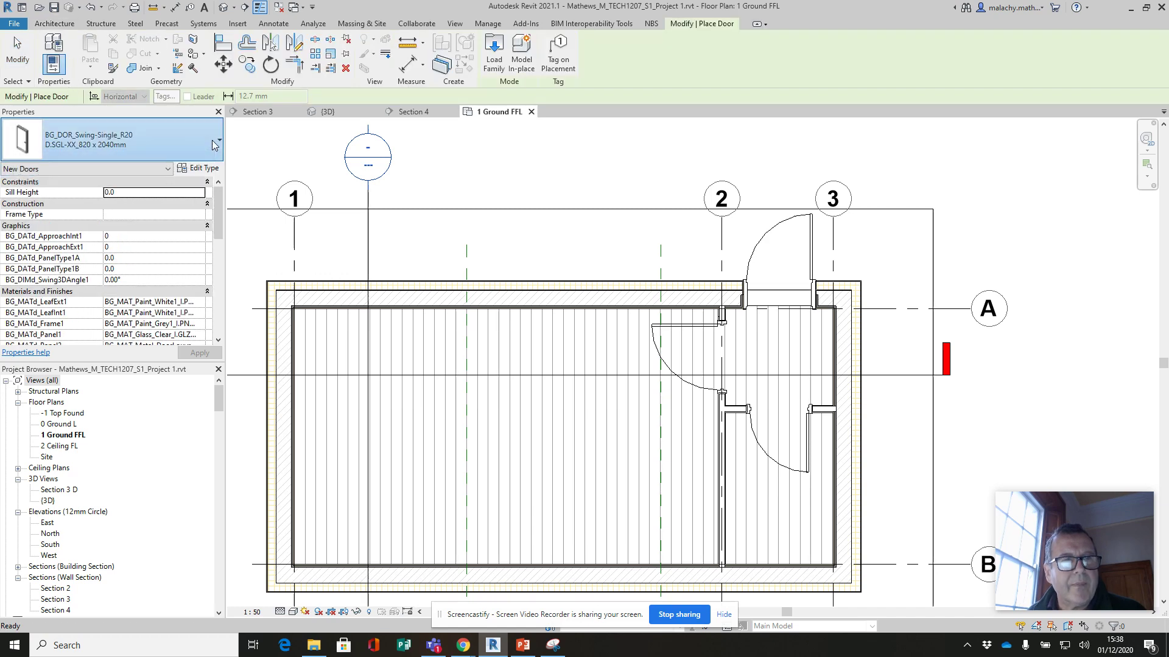
{"action": "left_click", "coordinate": [214, 145]}
{"action": "left_click_drag", "start_coordinate": [230, 326], "coordinate": [223, 304]}
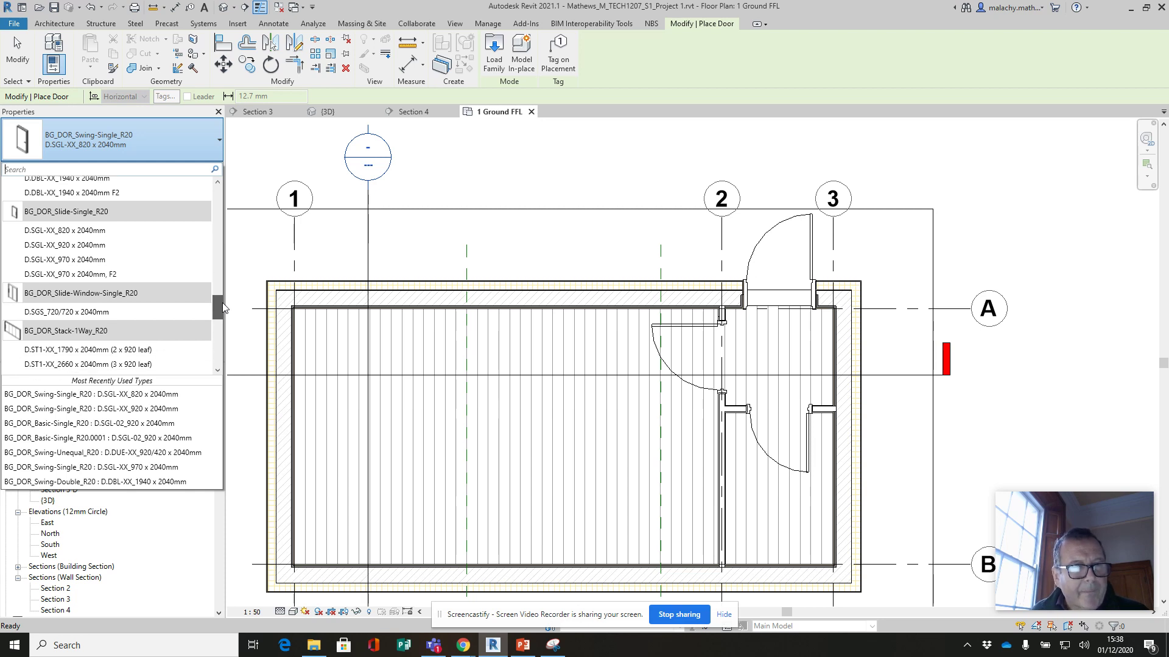
{"action": "left_click_drag", "start_coordinate": [223, 303], "coordinate": [224, 310]}
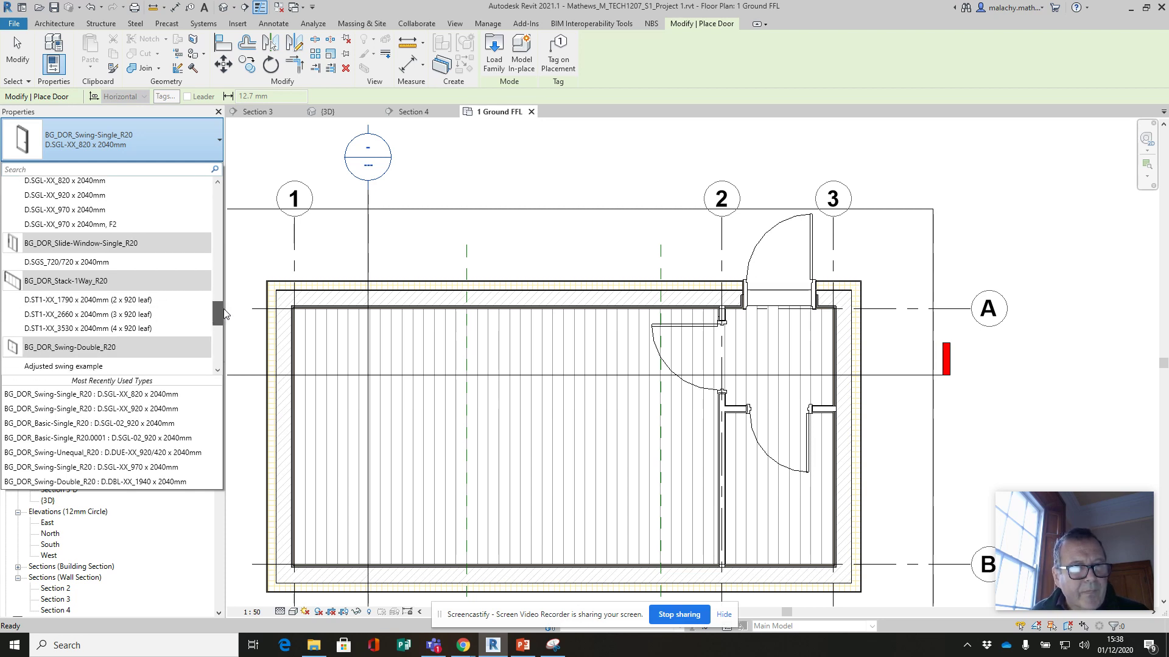
{"action": "left_click", "coordinate": [98, 314]}
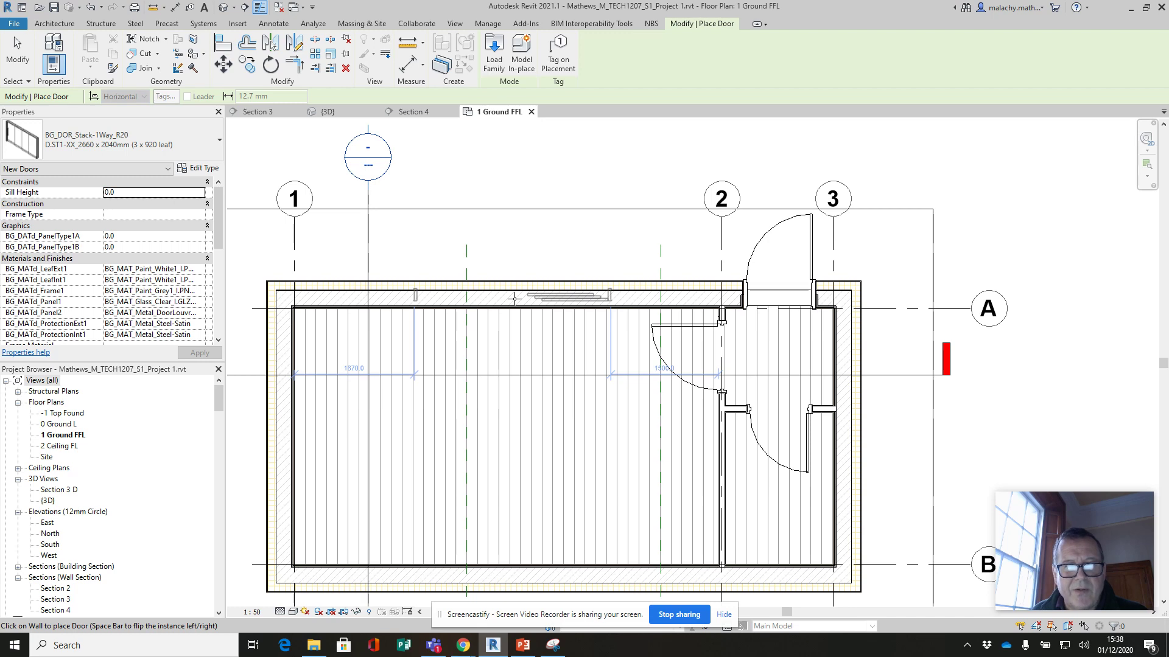
{"action": "left_click", "coordinate": [515, 299]}
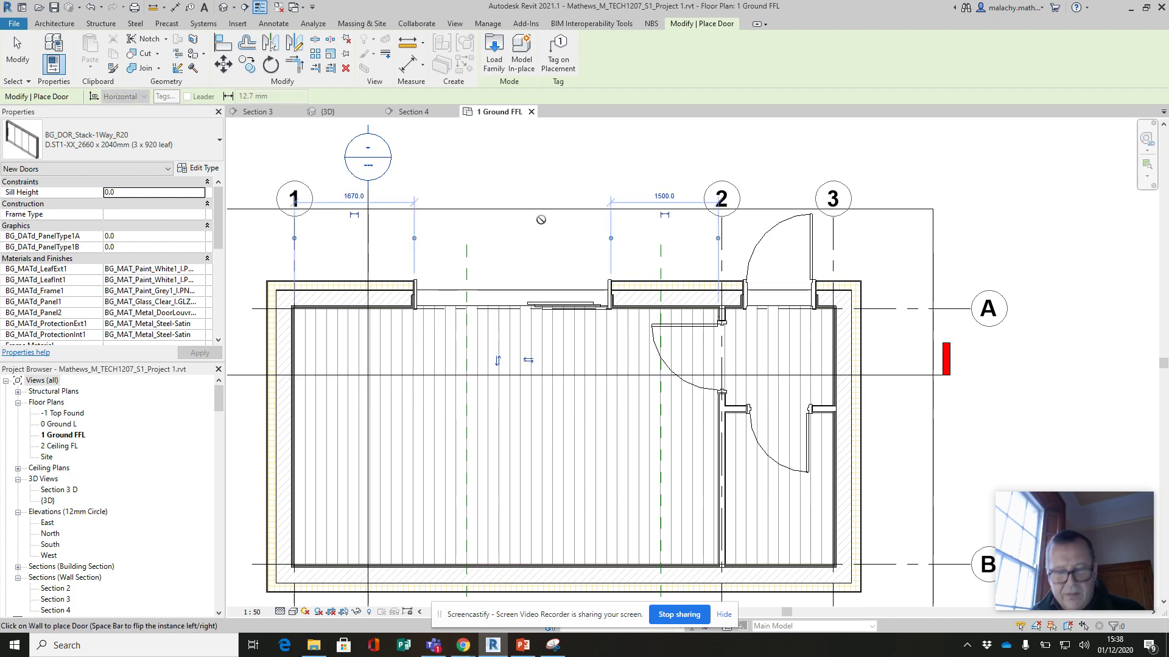
{"action": "key", "text": "Escape"}
{"action": "key", "text": "Escape"}
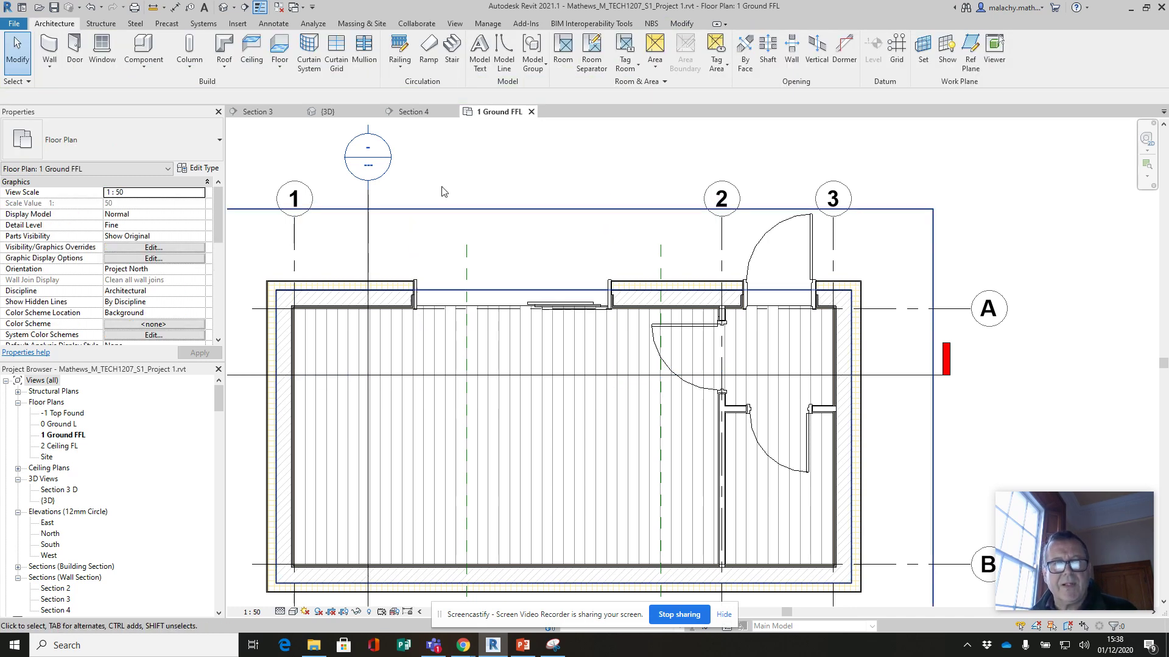
- Orbit the 3D view round to see the stacking door from outside the front wall
{"action": "left_click", "coordinate": [327, 112]}
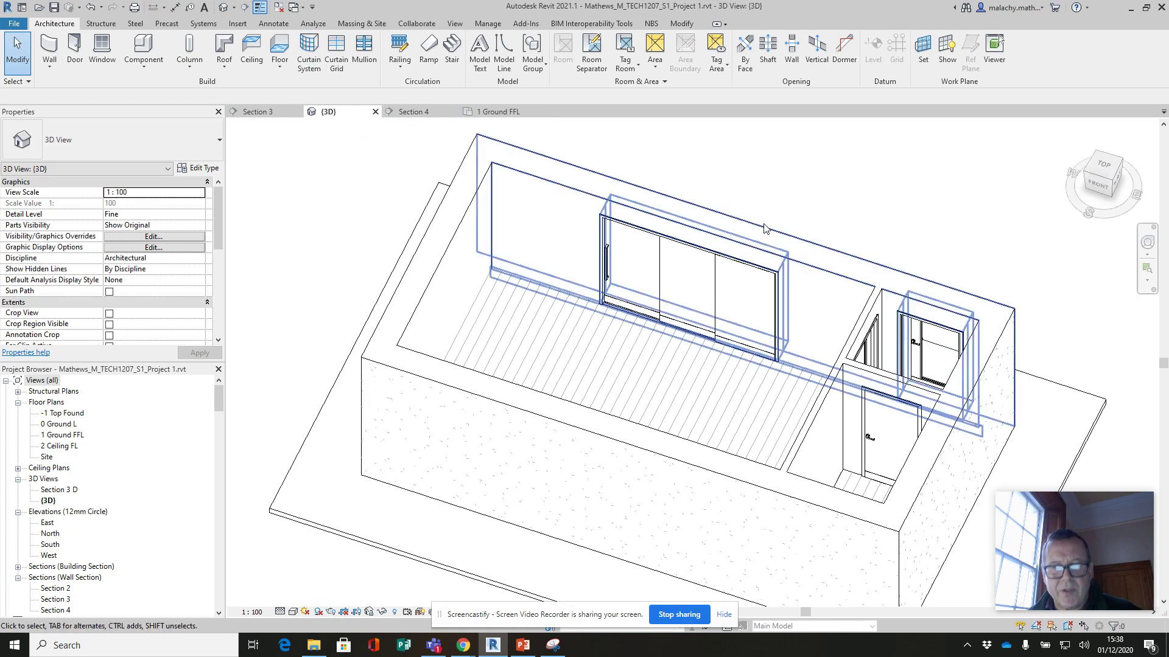
{"action": "middle_click_drag", "start_coordinate": [862, 265], "coordinate": [713, 340], "text": "shift"}
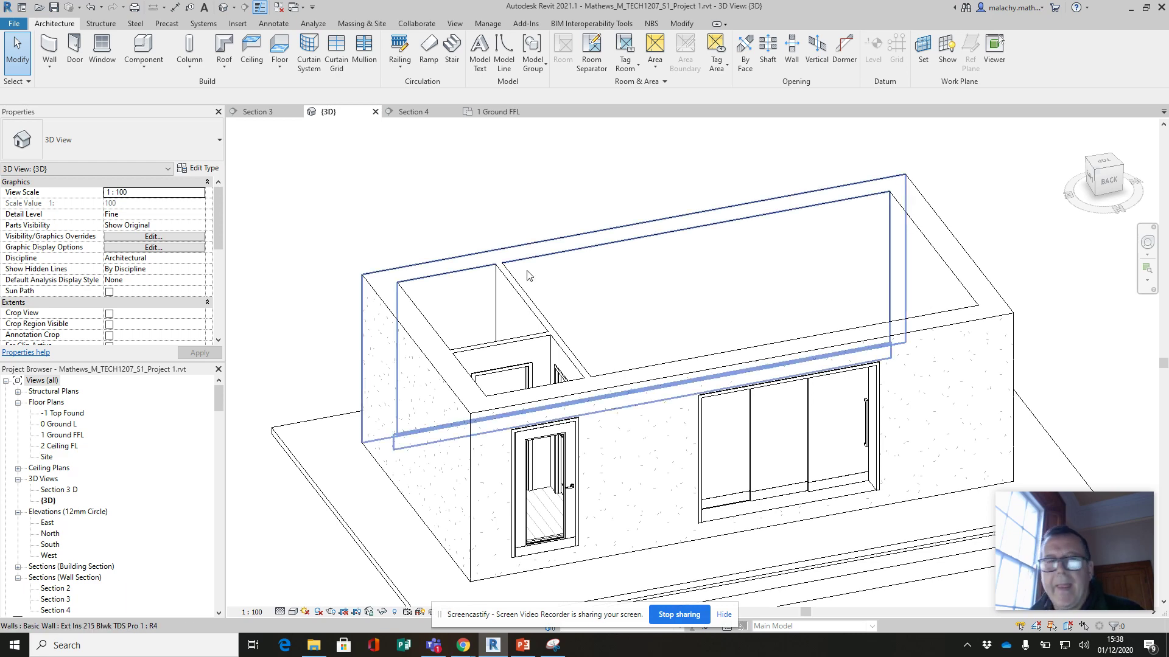
- Change the stacking door to the Fold-1Way D.FL1-XX_1660 x 2040mm (3 x 620 leaf) type and zoom in
{"action": "left_click", "coordinate": [749, 462]}
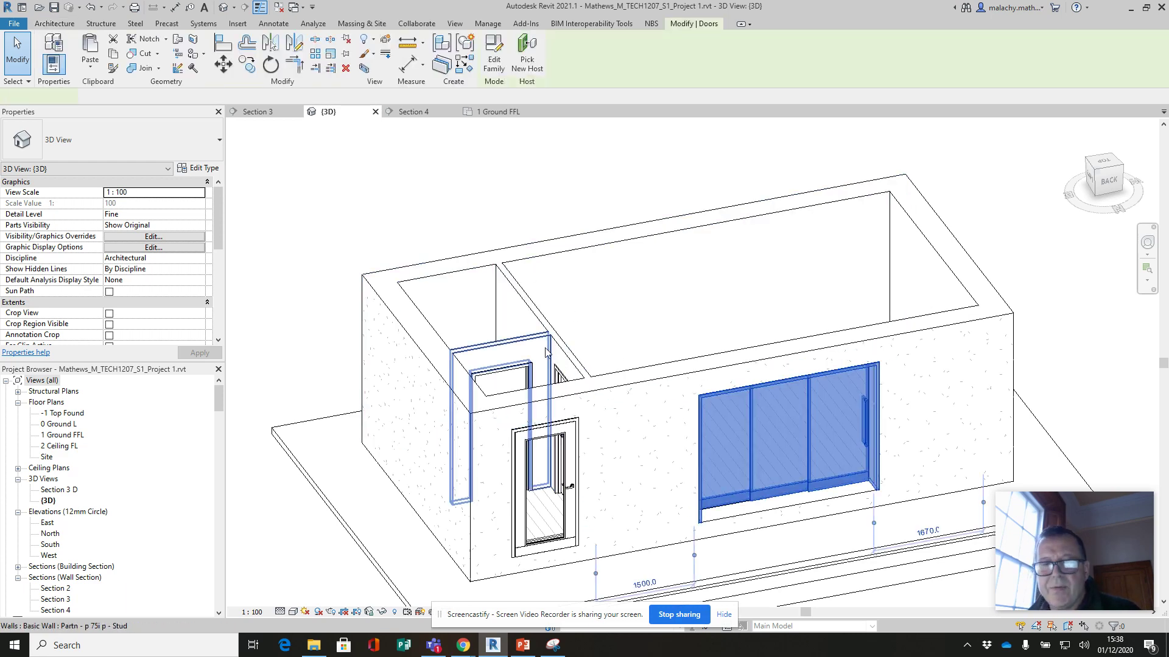
{"action": "left_click", "coordinate": [201, 143]}
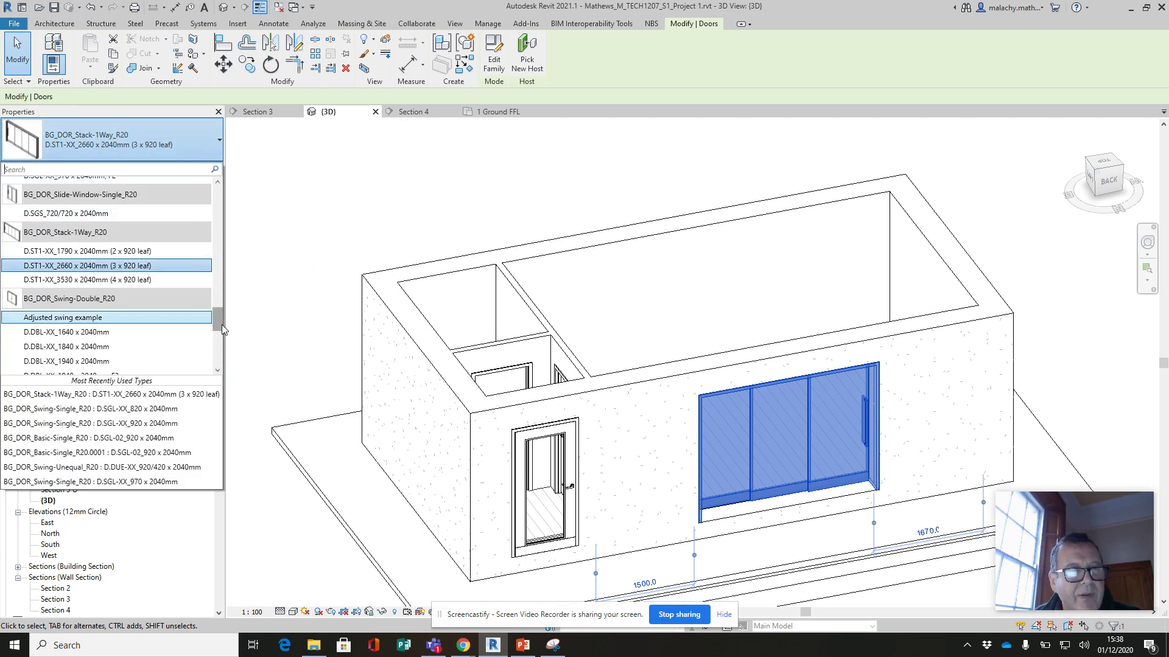
{"action": "left_click_drag", "start_coordinate": [222, 324], "coordinate": [218, 261]}
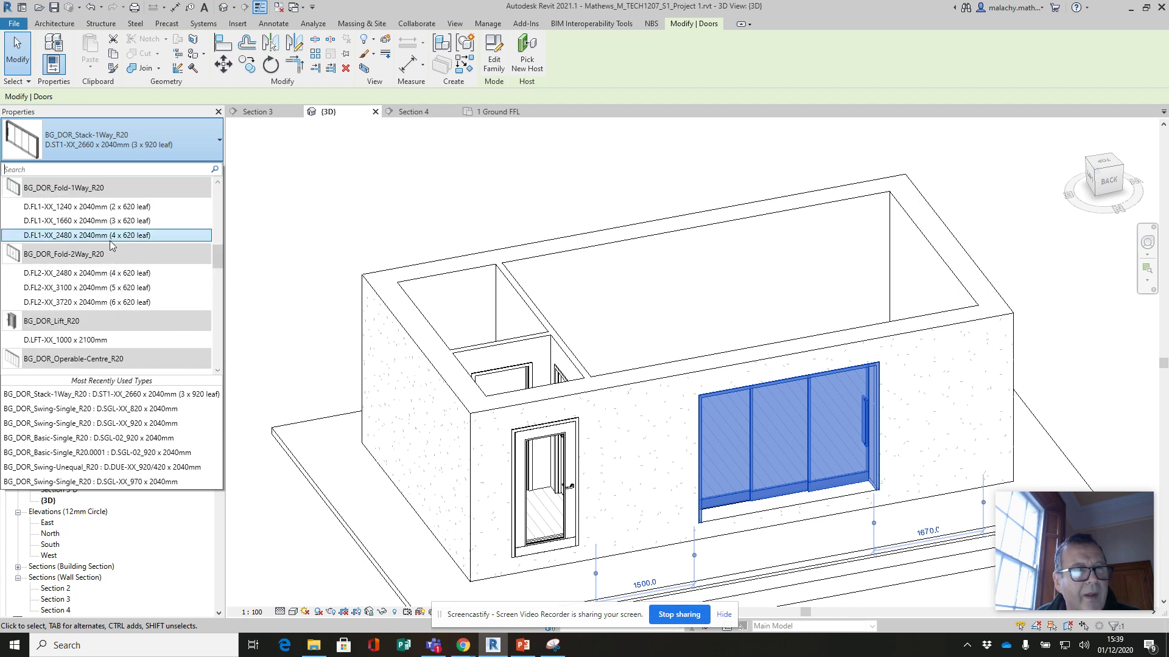
{"action": "key", "text": "Escape"}
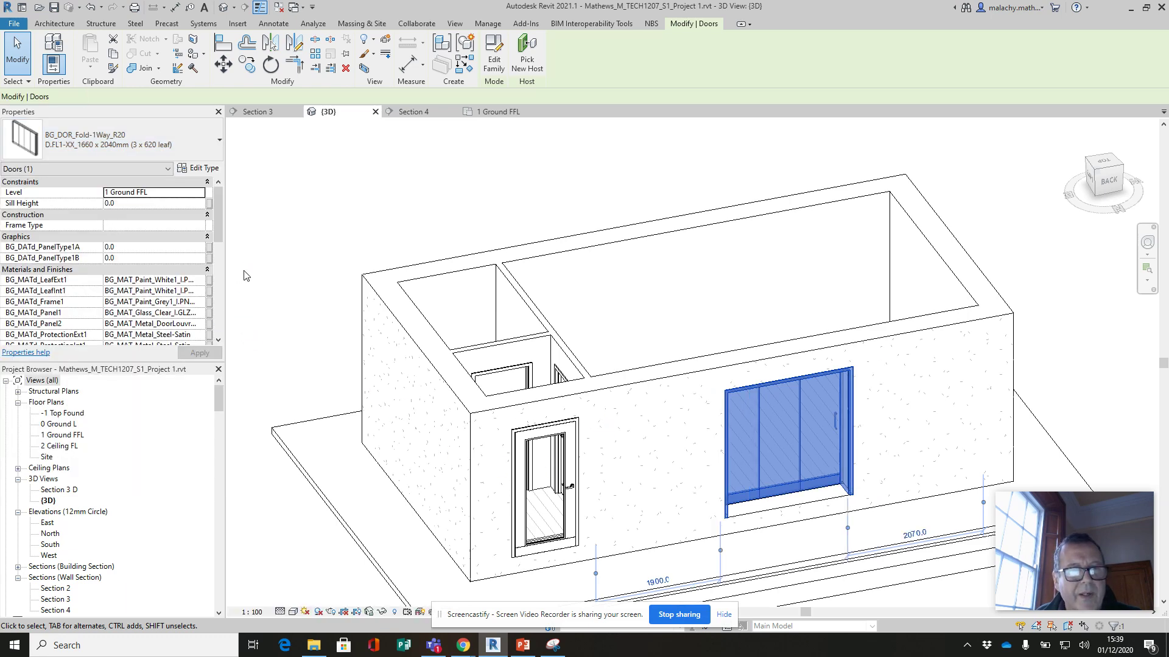
{"action": "scroll", "coordinate": [818, 474], "scroll_direction": "up", "scroll_amount": 4}
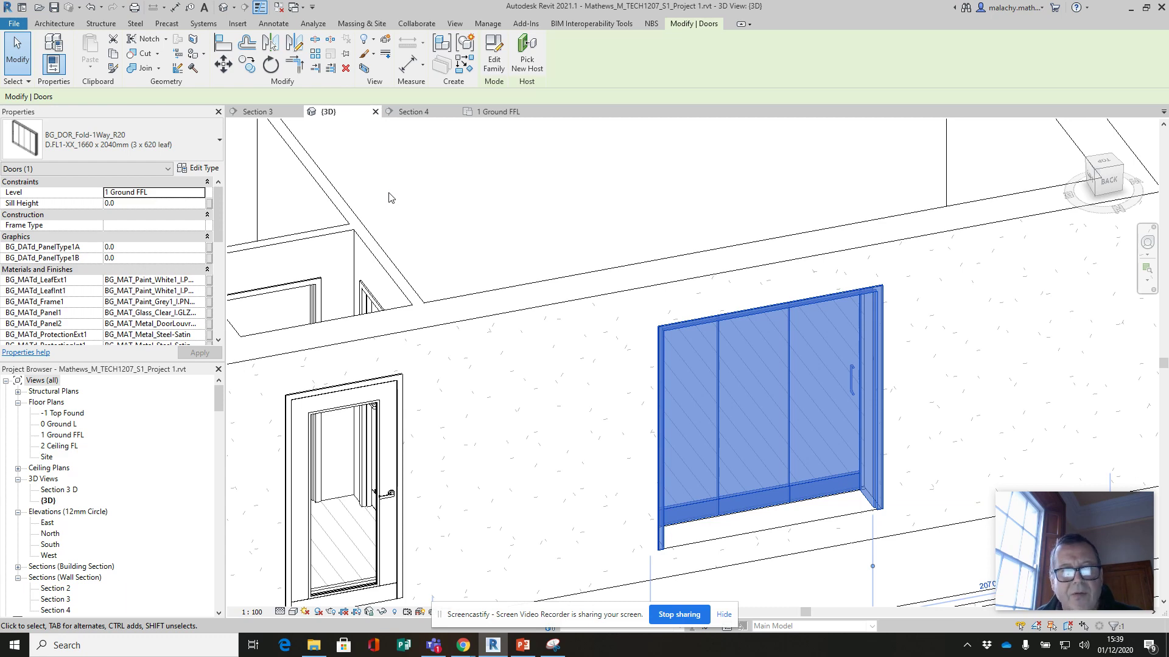
- In the ground plan, flip the folding door outward and make it D.FL1-XX_2480 x 2040mm (4 x 620 leaf)
{"action": "left_click", "coordinate": [496, 112]}
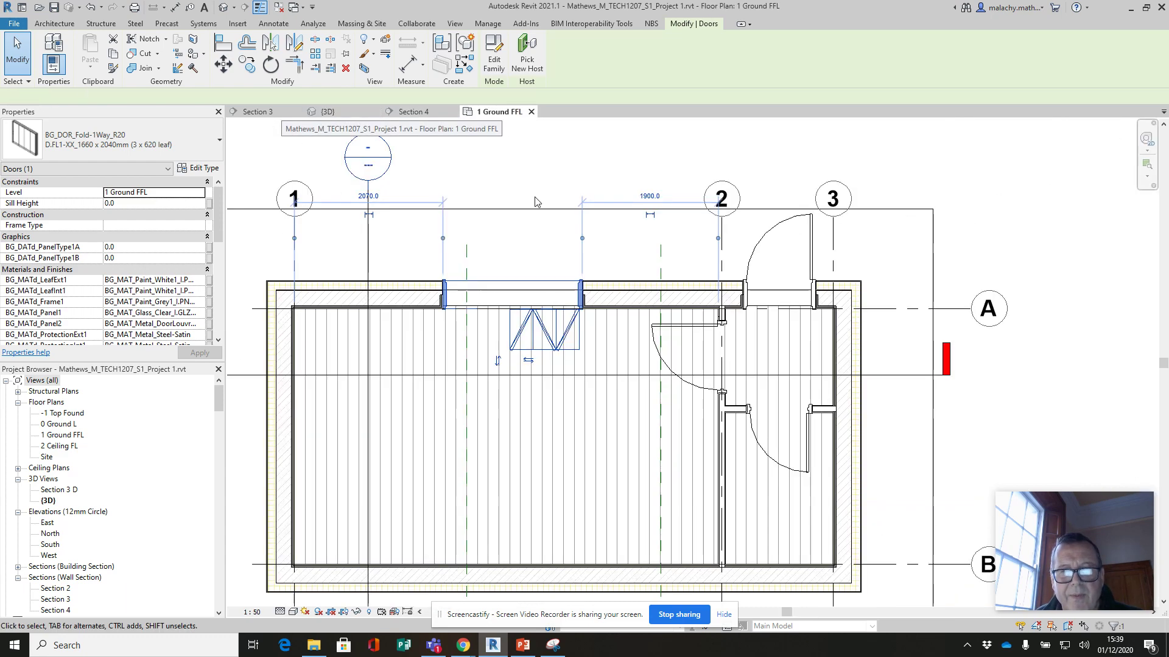
{"action": "left_click", "coordinate": [497, 360]}
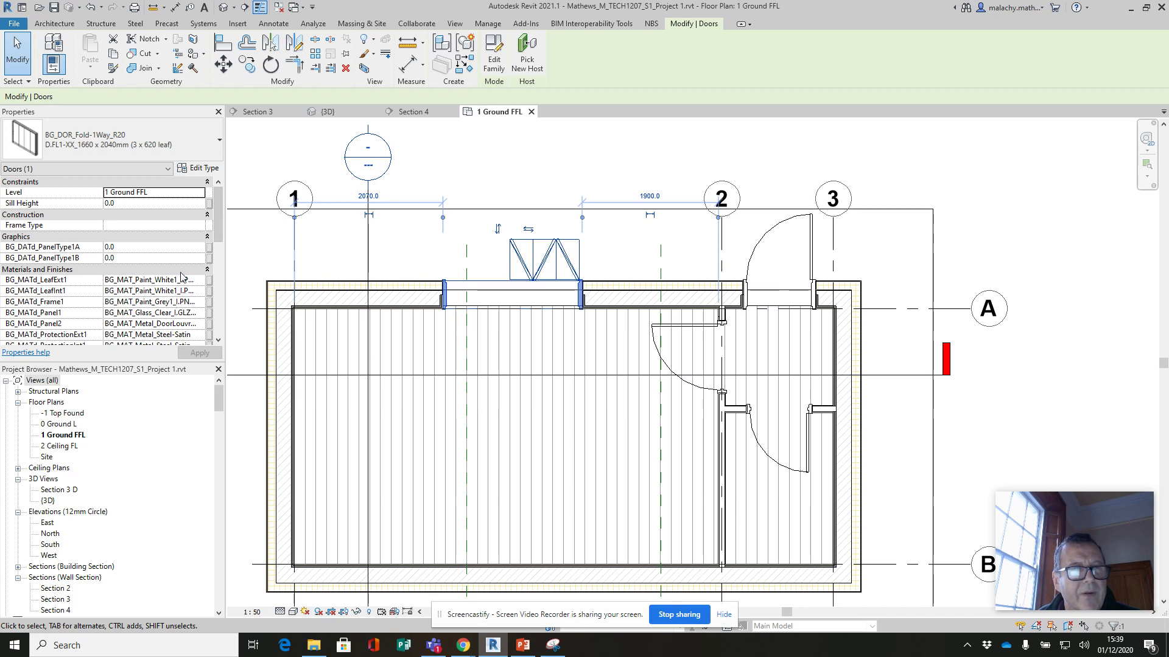
{"action": "left_click", "coordinate": [208, 154]}
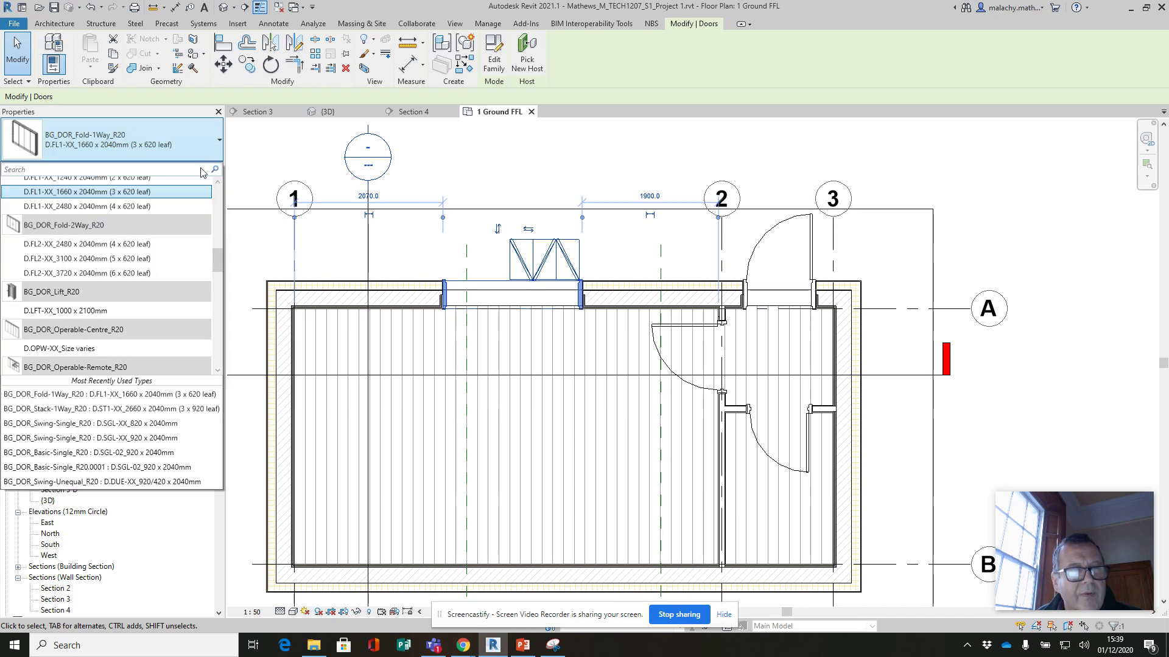
{"action": "left_click", "coordinate": [144, 207]}
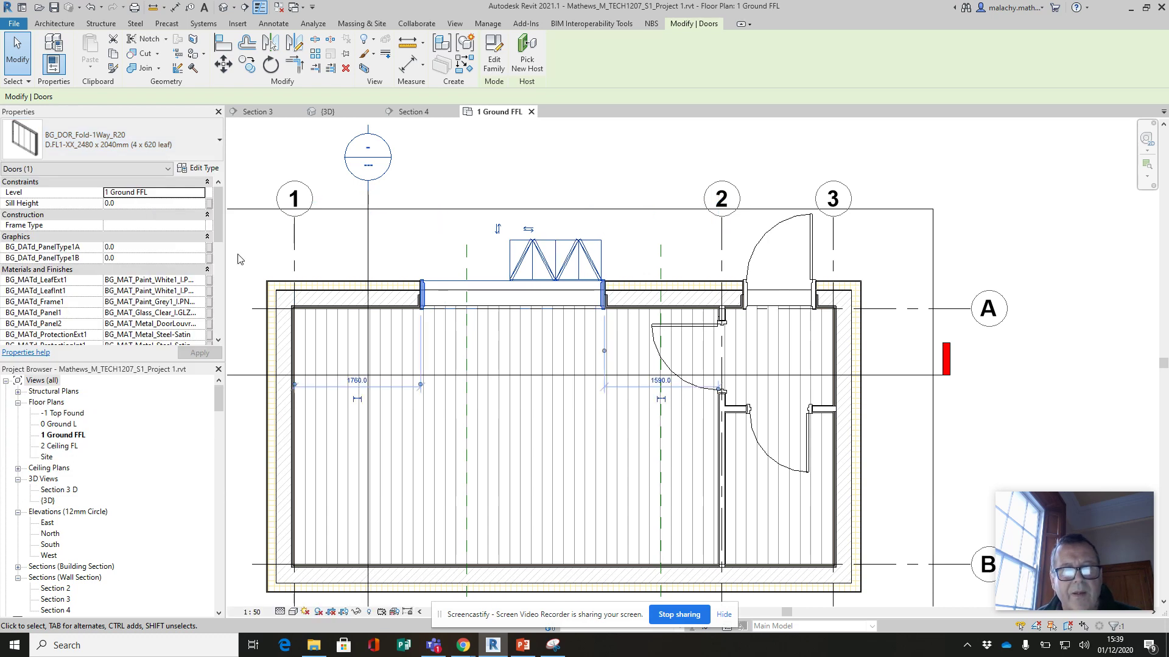
{"action": "left_click", "coordinate": [639, 234]}
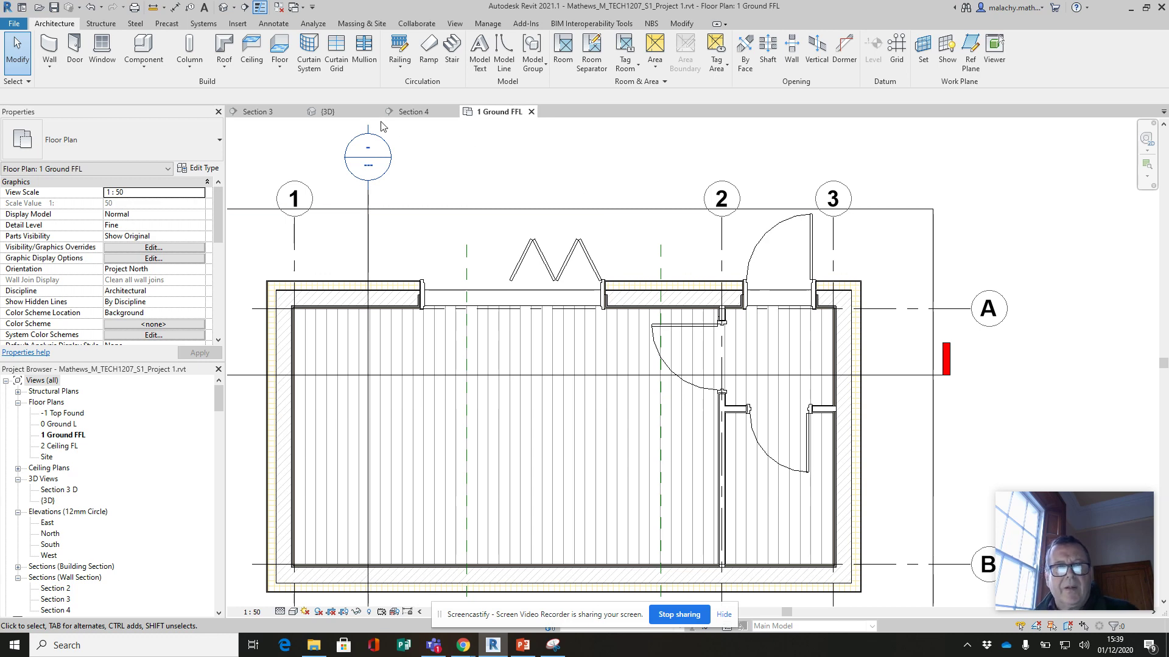
- Zoom the 3D view in on the four-leaf folding door beside the entrance door
{"action": "left_click", "coordinate": [327, 111]}
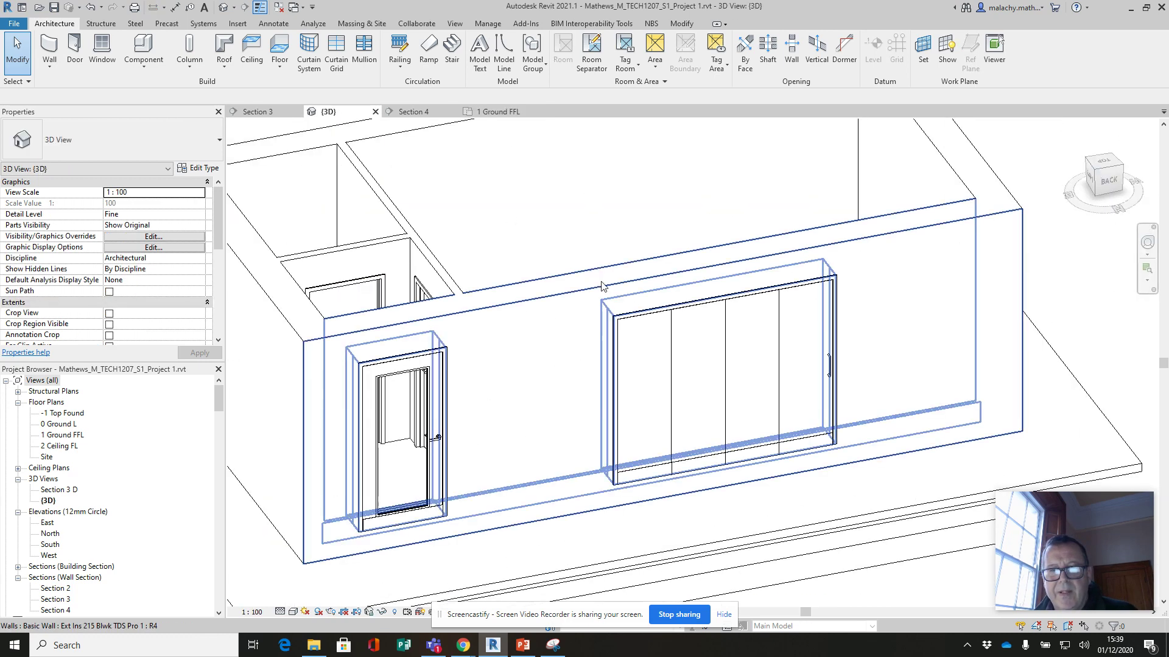
{"action": "scroll", "coordinate": [601, 286], "scroll_direction": "down", "scroll_amount": 1}
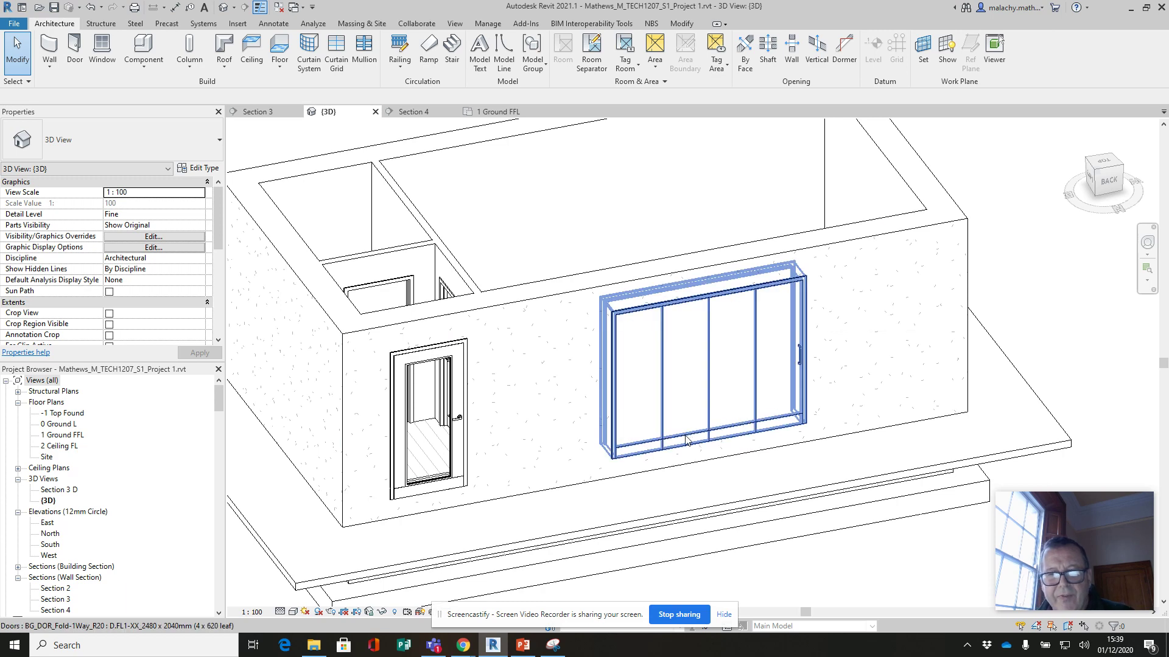
{"action": "scroll", "coordinate": [578, 510], "scroll_direction": "up", "scroll_amount": 2}
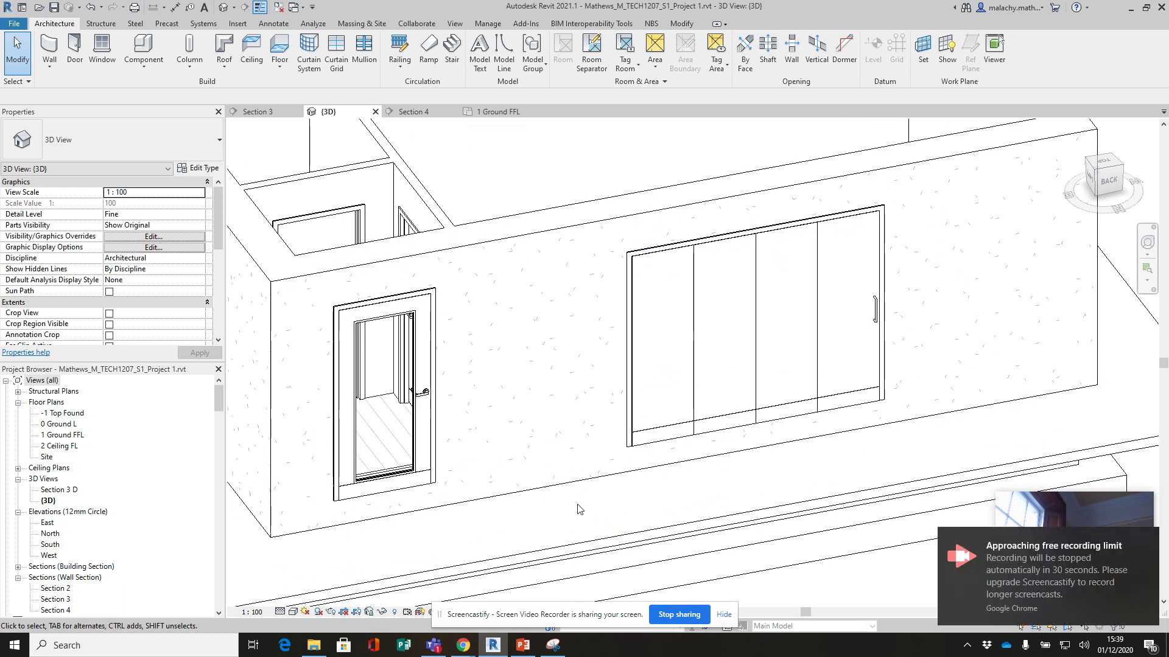